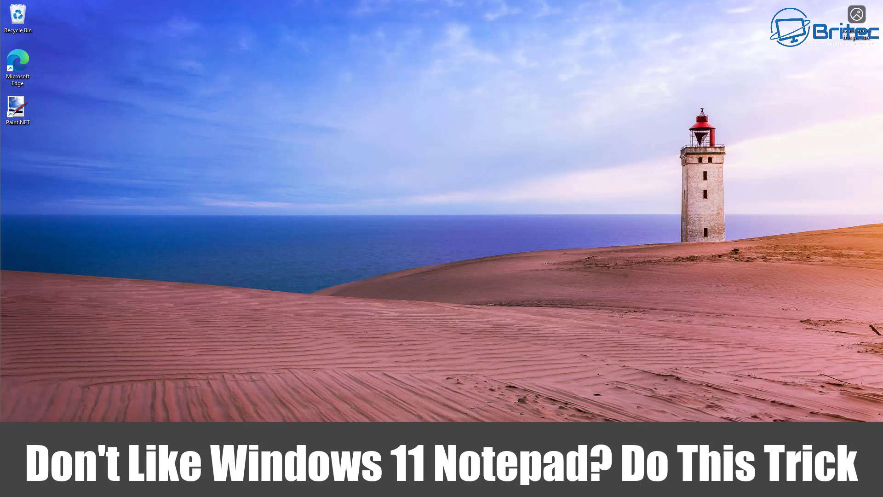
Open the Windows 11 Notepad app, look through its settings page, then close it.
{"action": "key", "text": "super"}
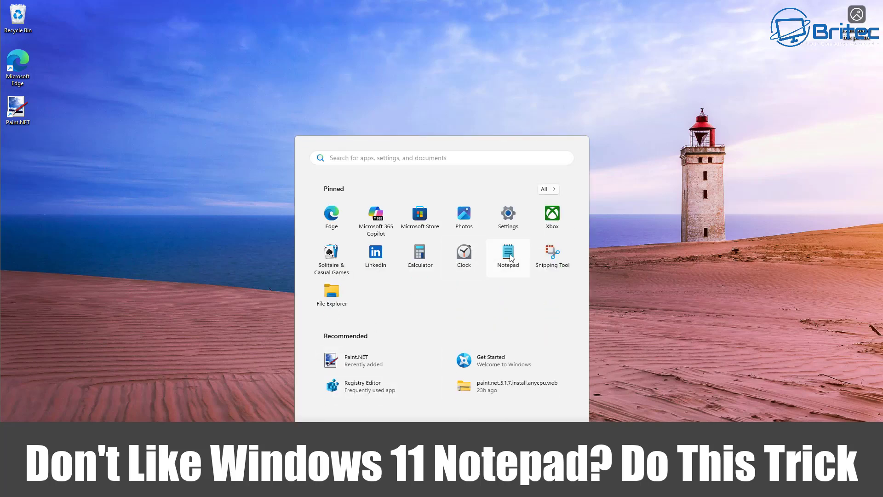
{"action": "left_click", "coordinate": [508, 253]}
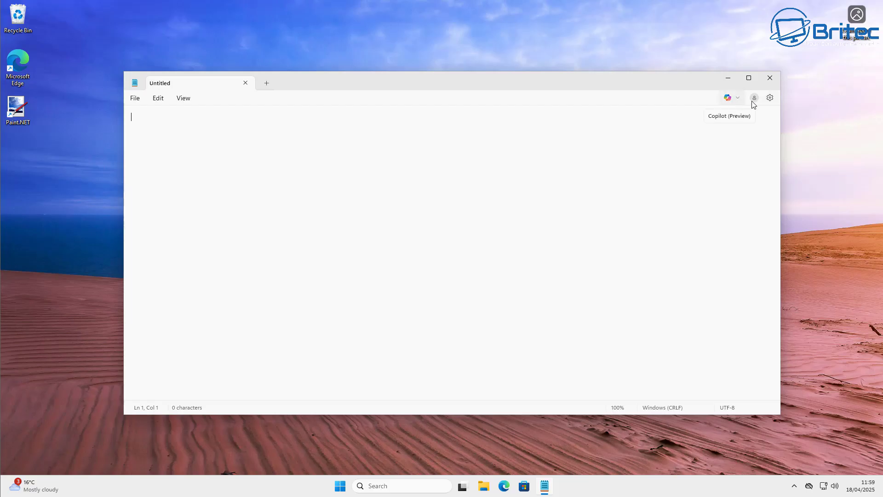
{"action": "left_click", "coordinate": [769, 97]}
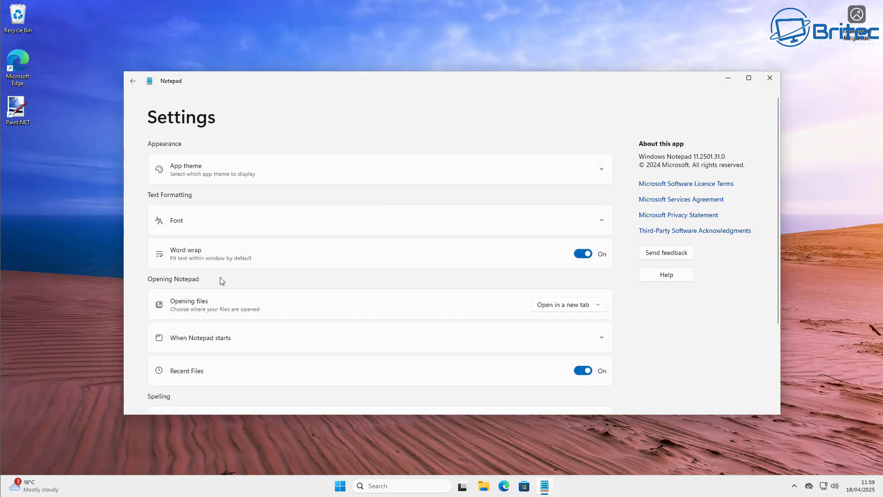
{"action": "scroll", "coordinate": [242, 338], "scroll_direction": "down", "scroll_amount": 5}
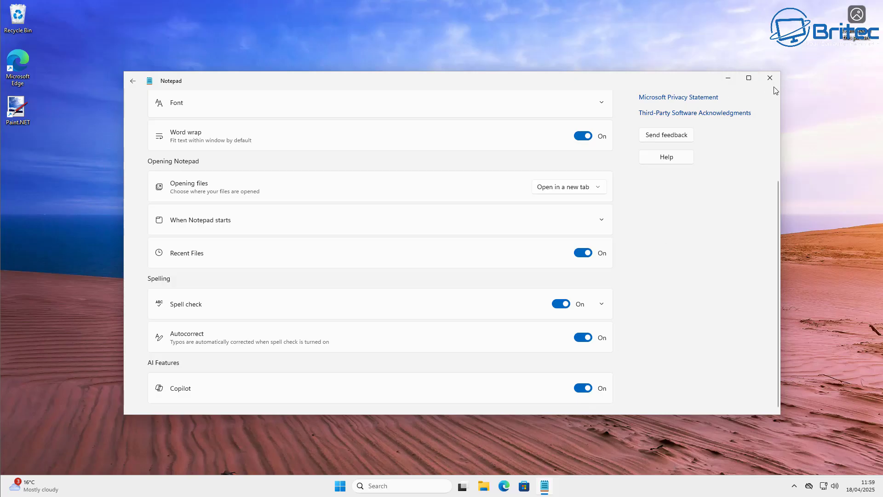
{"action": "left_click", "coordinate": [132, 81]}
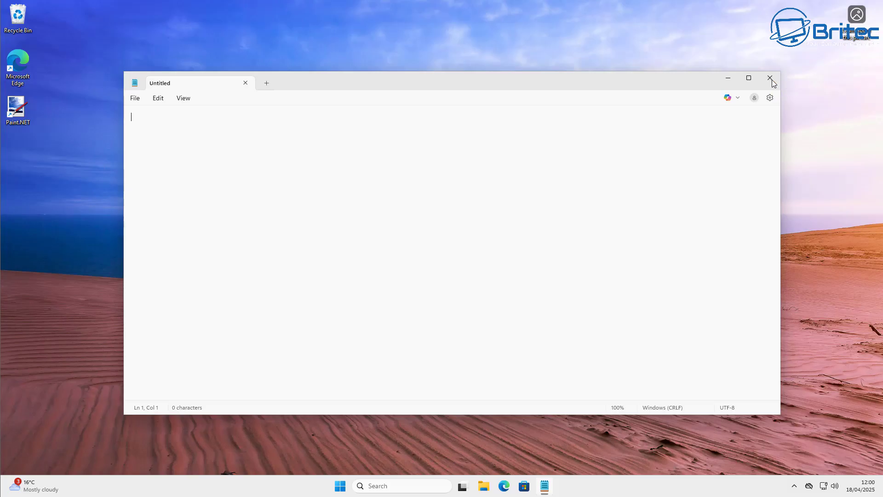
{"action": "left_click", "coordinate": [770, 79]}
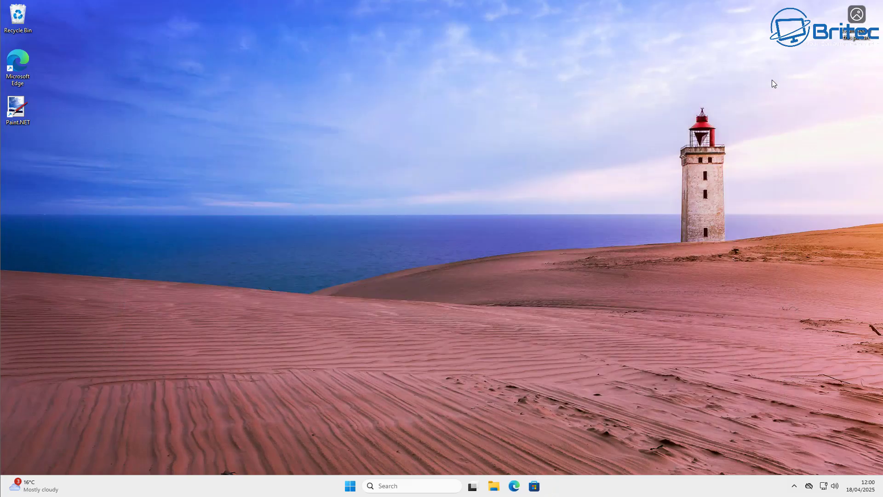
Go to Settings > System > Optional features.
{"action": "left_click", "coordinate": [348, 490]}
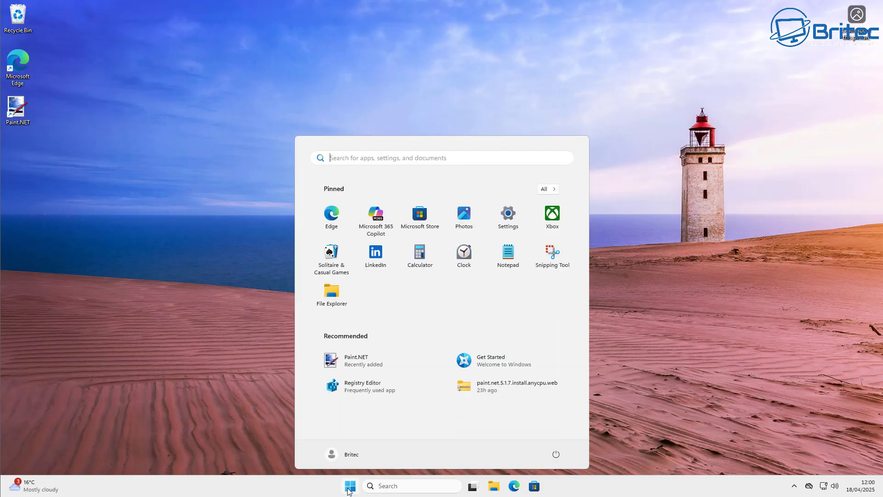
{"action": "left_click", "coordinate": [509, 219]}
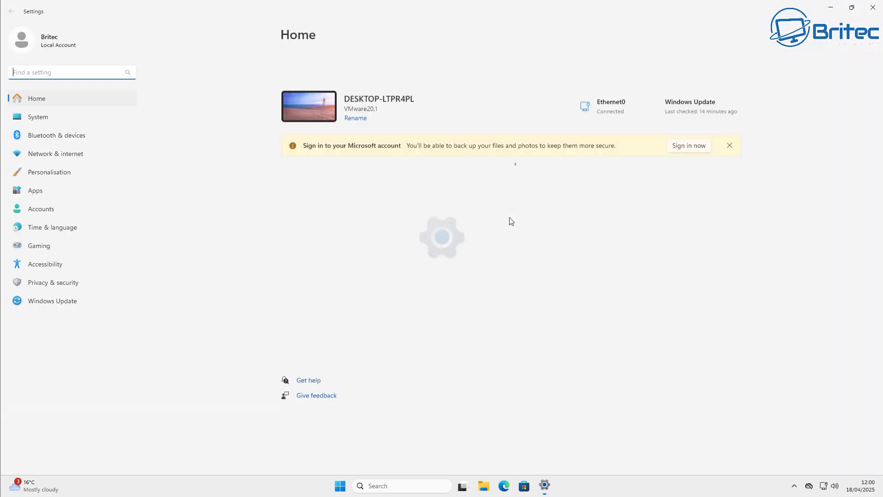
{"action": "left_click", "coordinate": [37, 117]}
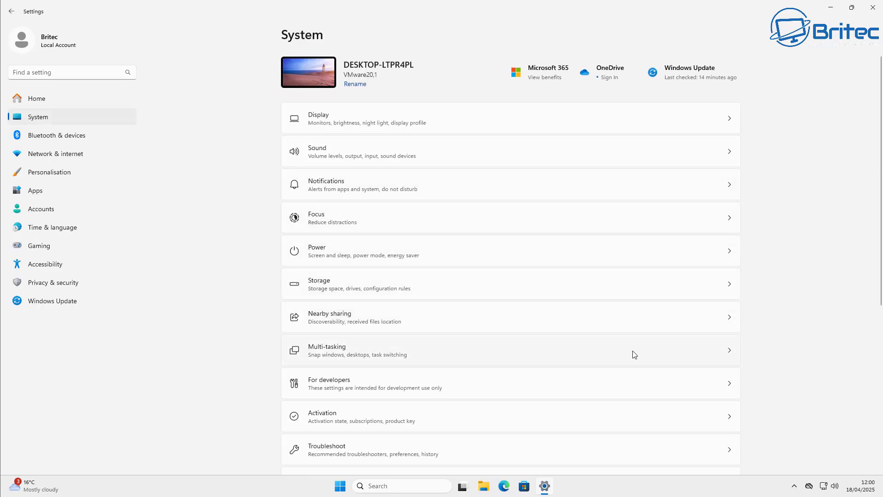
{"action": "scroll", "coordinate": [505, 346], "scroll_direction": "down", "scroll_amount": 5}
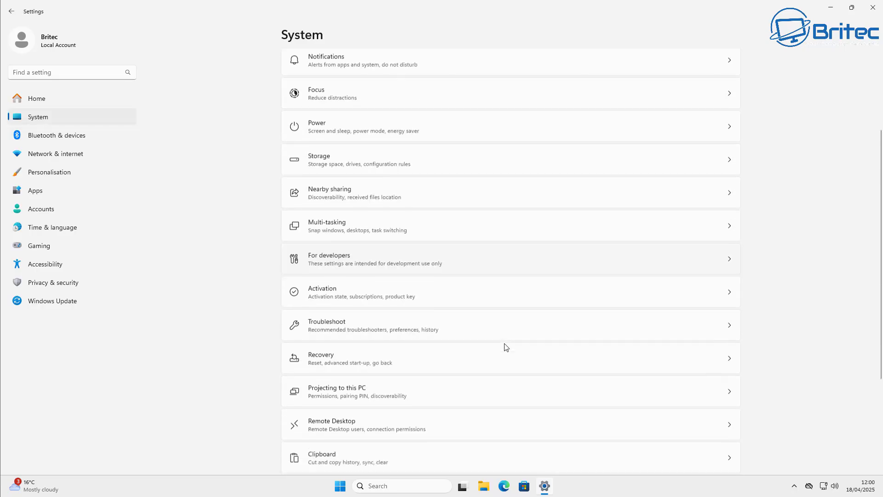
{"action": "scroll", "coordinate": [524, 405], "scroll_direction": "down", "scroll_amount": 1}
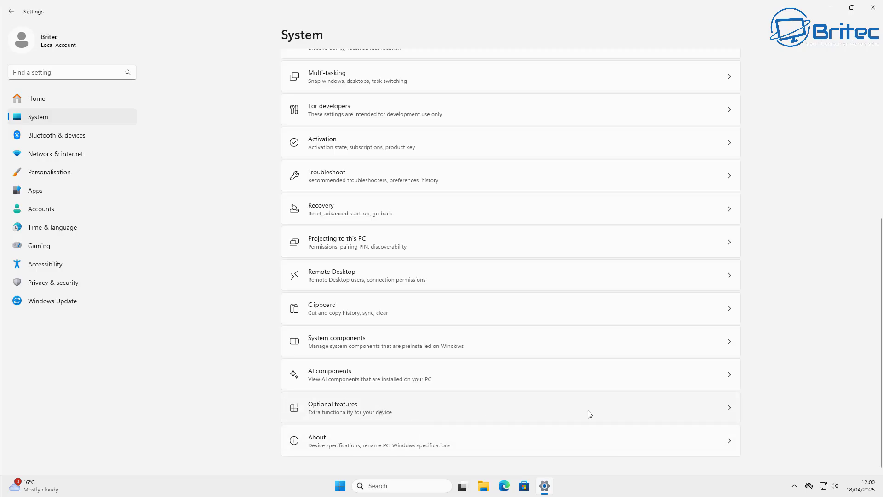
{"action": "left_click", "coordinate": [524, 411]}
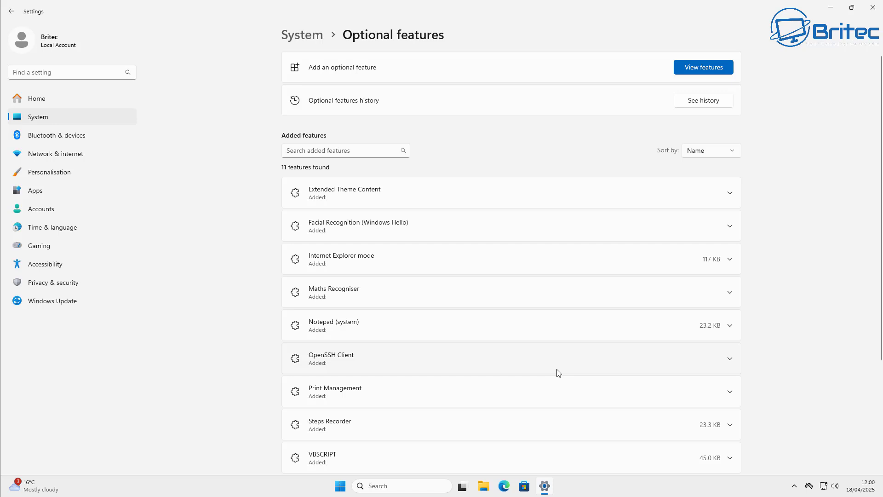
{"action": "scroll", "coordinate": [558, 372], "scroll_direction": "down", "scroll_amount": 3}
{"action": "scroll", "coordinate": [557, 373], "scroll_direction": "up", "scroll_amount": 2}
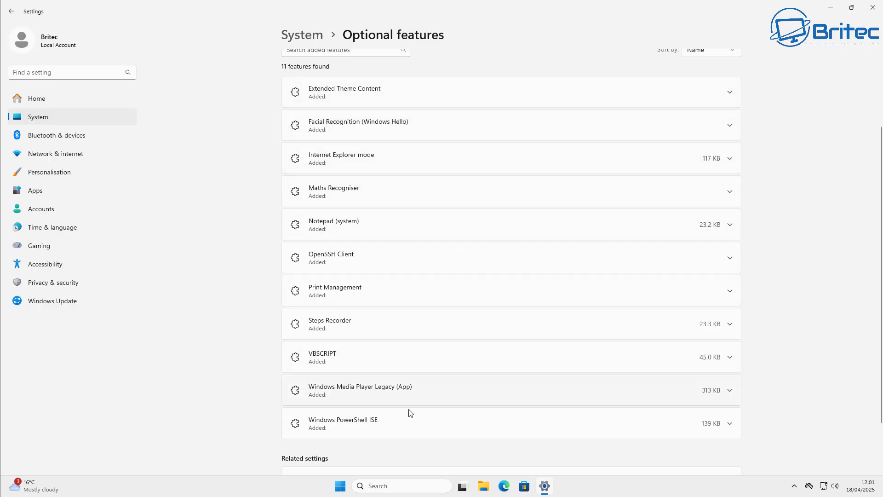
{"action": "scroll", "coordinate": [409, 419], "scroll_direction": "down", "scroll_amount": 2}
{"action": "scroll", "coordinate": [405, 322], "scroll_direction": "up", "scroll_amount": 3}
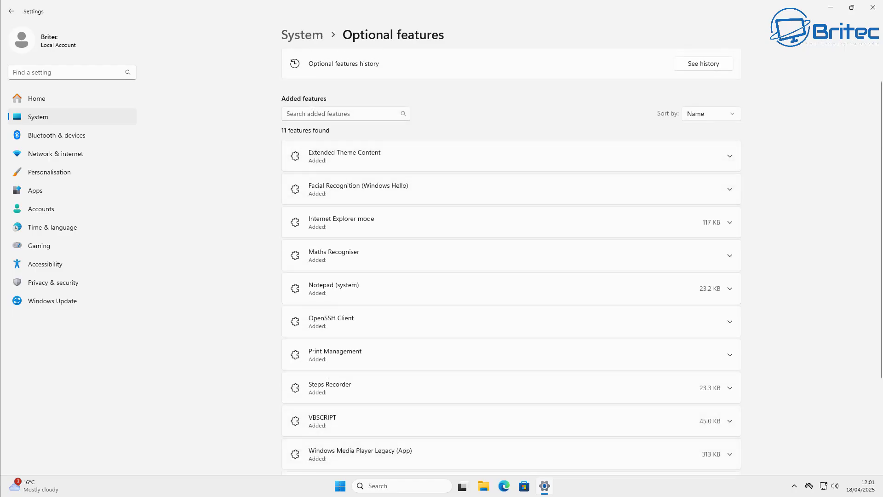
Search added features for 'notepad' and expand then collapse the Notepad (system) details.
{"action": "left_click", "coordinate": [291, 114]}
{"action": "type", "text": "notepad"}
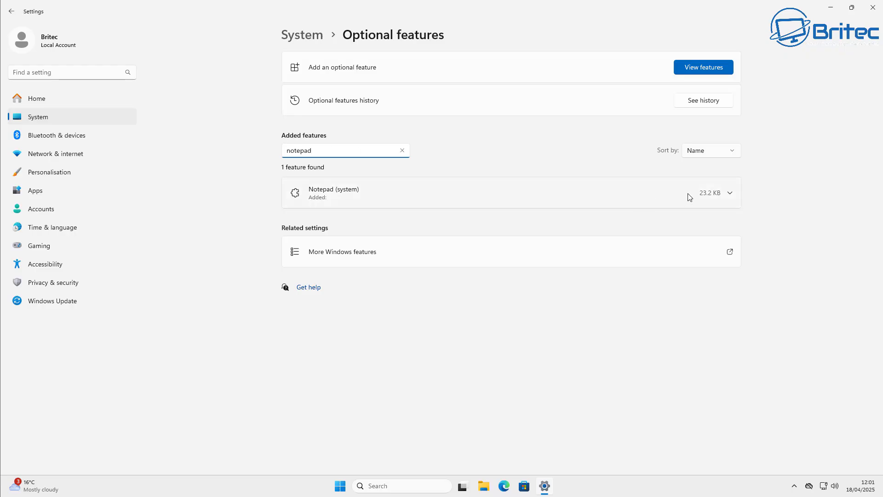
{"action": "left_click", "coordinate": [727, 195]}
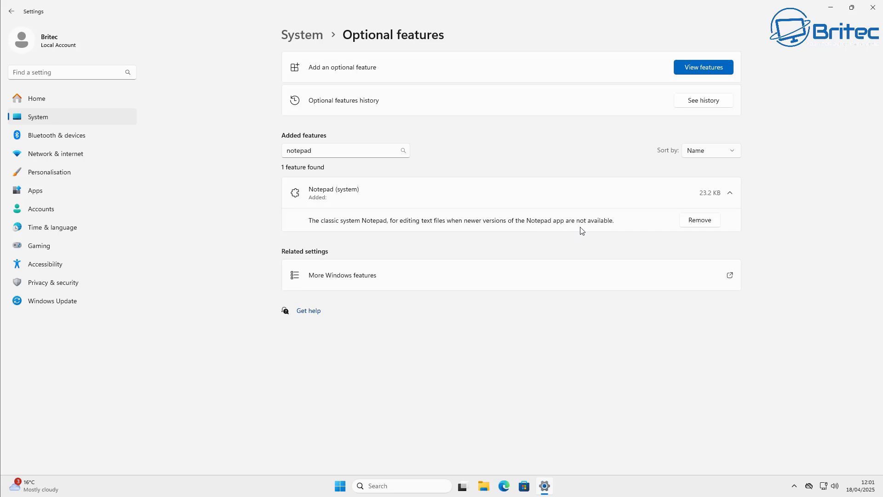
{"action": "left_click", "coordinate": [339, 198]}
{"action": "left_click", "coordinate": [340, 199]}
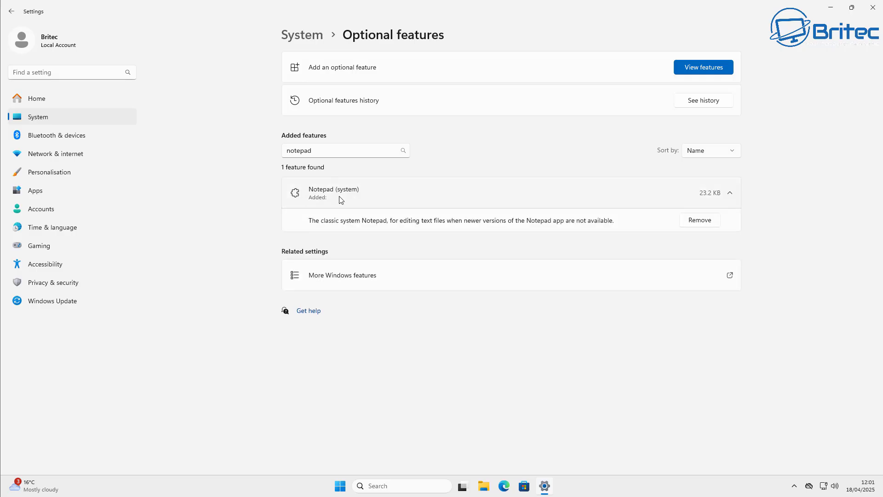
{"action": "left_click", "coordinate": [349, 198]}
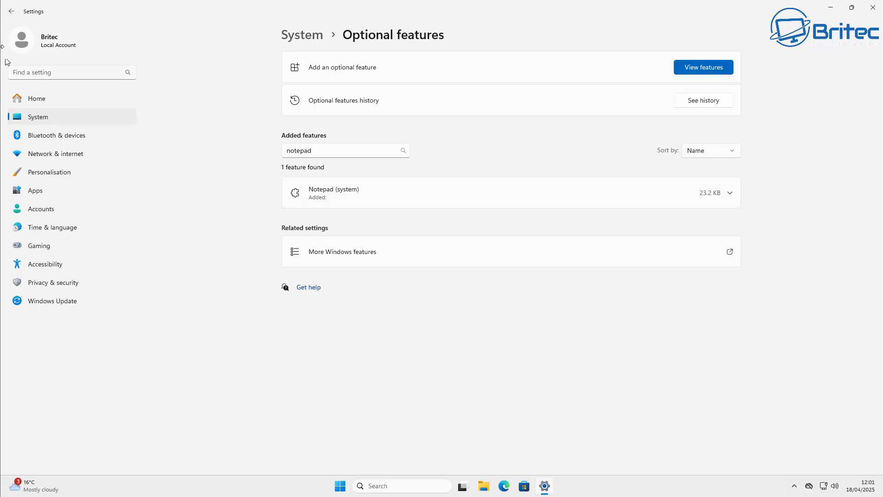
Return to System and reopen Optional features unfiltered, then expand and collapse Notepad (system).
{"action": "left_click", "coordinate": [9, 12]}
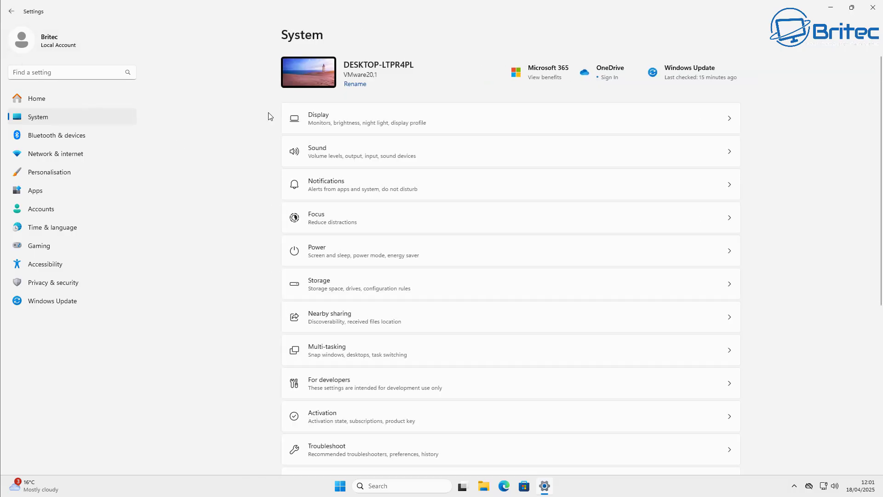
{"action": "scroll", "coordinate": [419, 417], "scroll_direction": "down", "scroll_amount": 3}
{"action": "scroll", "coordinate": [417, 420], "scroll_direction": "down", "scroll_amount": 3}
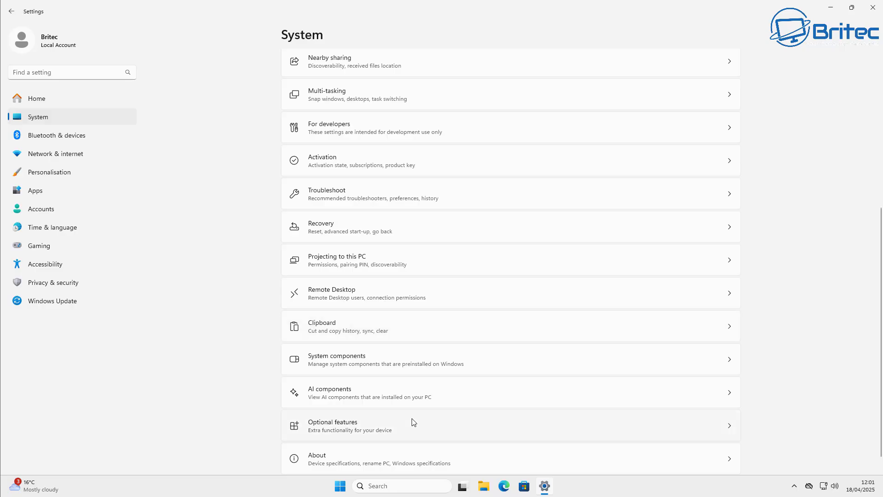
{"action": "left_click", "coordinate": [407, 423]}
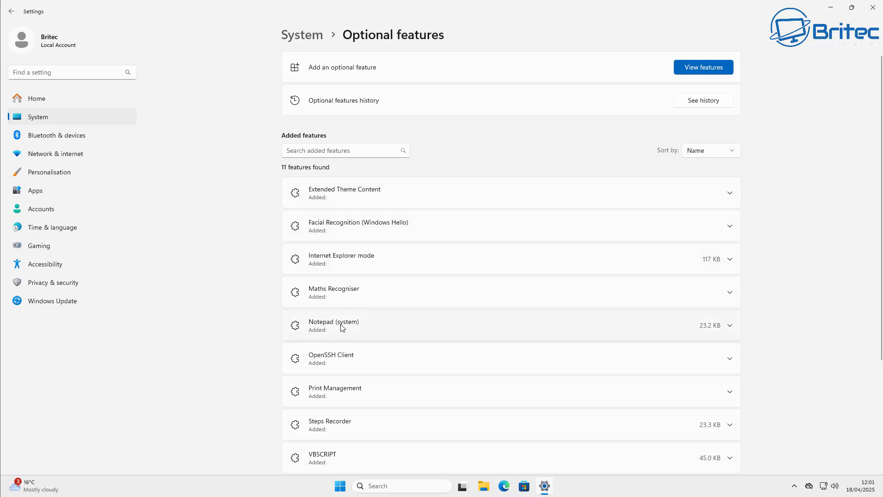
{"action": "left_click", "coordinate": [558, 331]}
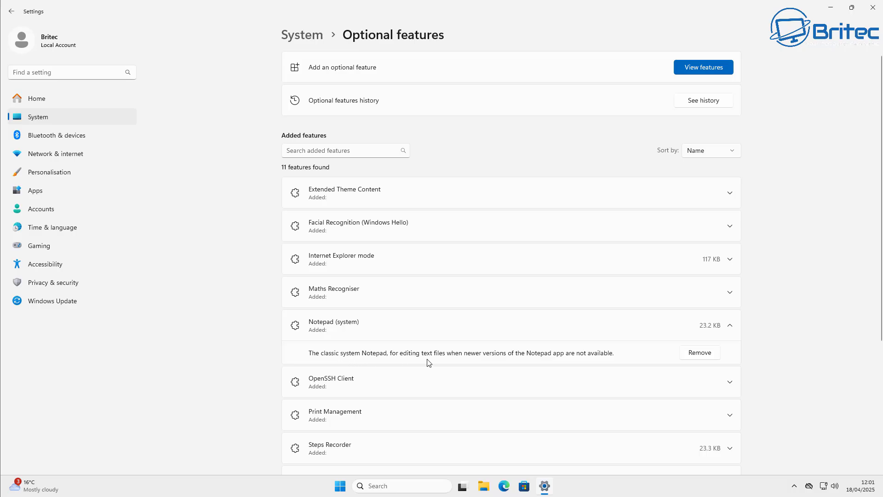
{"action": "left_click", "coordinate": [426, 328]}
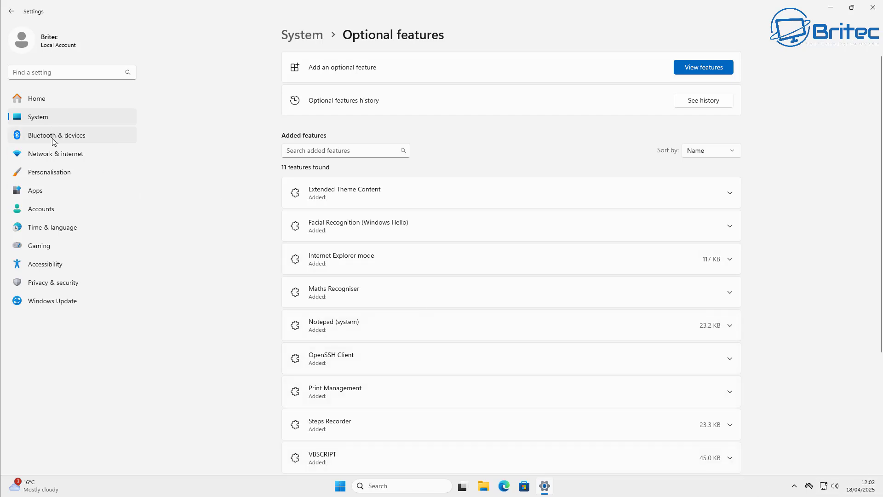
Go to Apps > Advanced app settings > App execution aliases.
{"action": "left_click", "coordinate": [44, 193]}
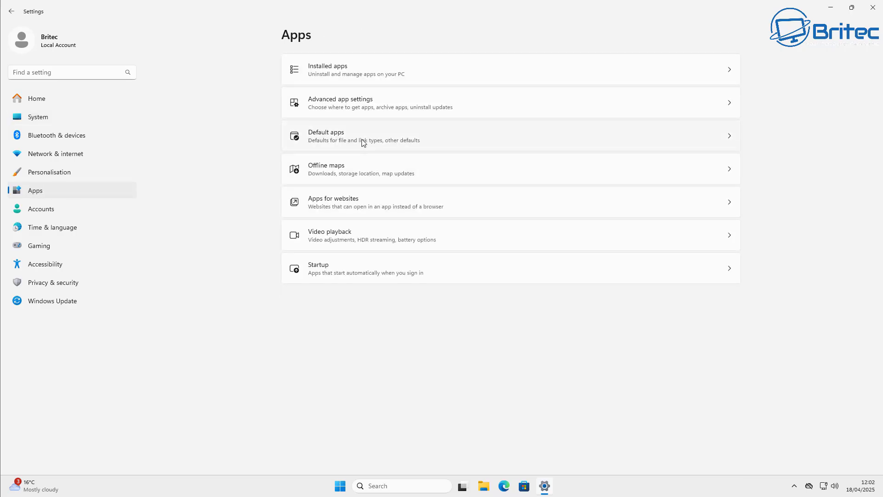
{"action": "left_click", "coordinate": [410, 99]}
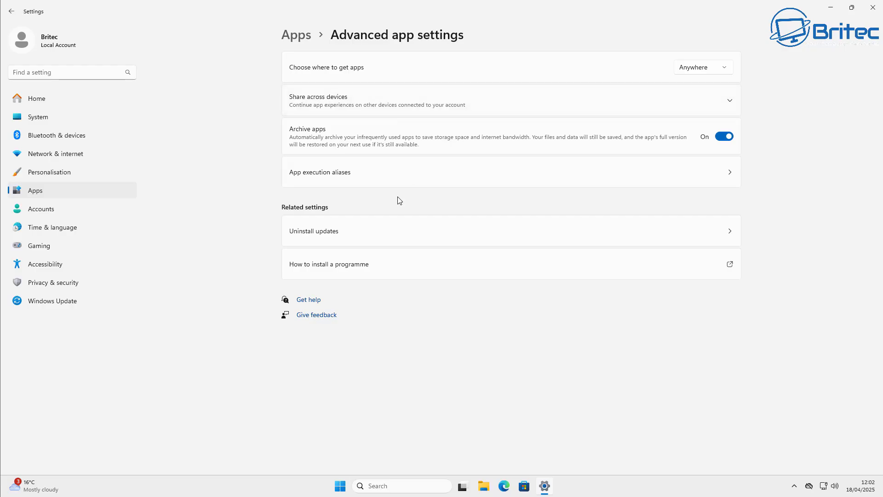
{"action": "left_click", "coordinate": [482, 175]}
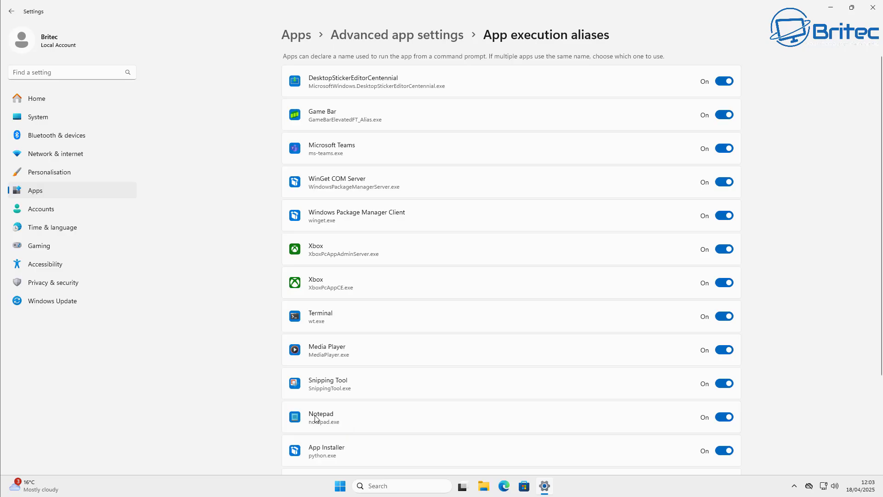
Switch Notepad's notepad.exe alias Off, test-launch Notepad from Start, then close Settings.
{"action": "left_click", "coordinate": [727, 418]}
{"action": "left_click", "coordinate": [340, 488]}
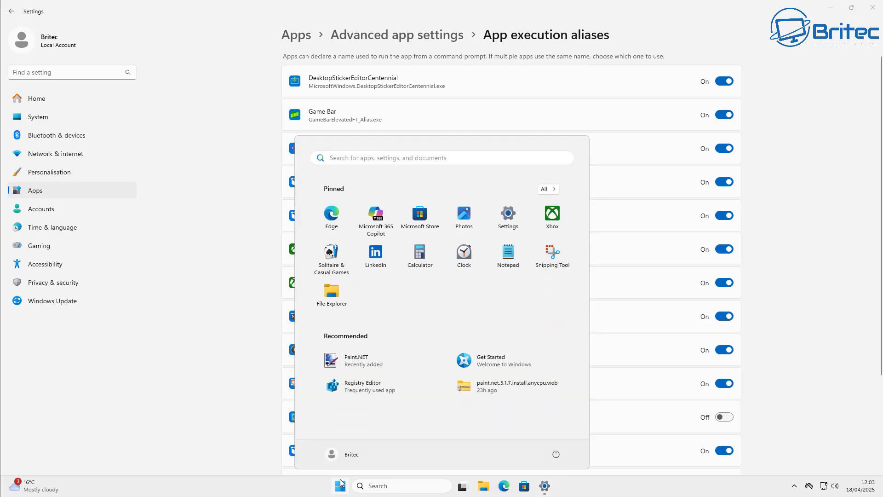
{"action": "left_click", "coordinate": [509, 254]}
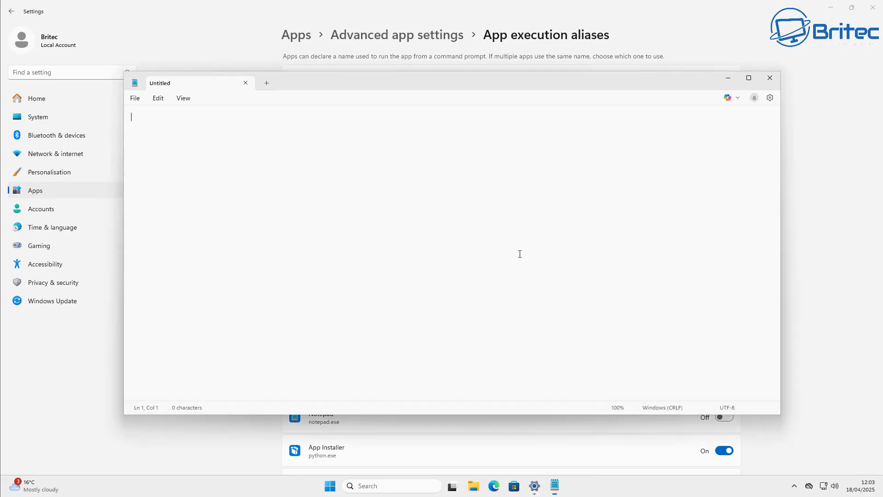
{"action": "left_click", "coordinate": [767, 78]}
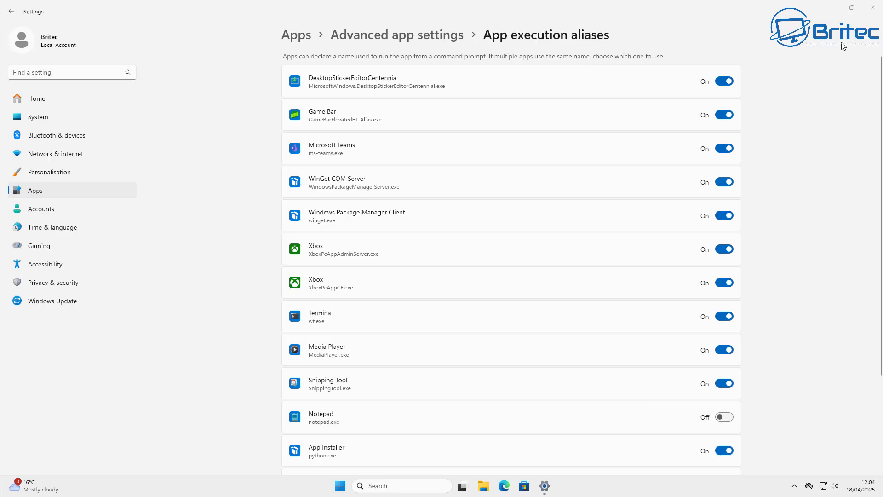
{"action": "left_click", "coordinate": [872, 8]}
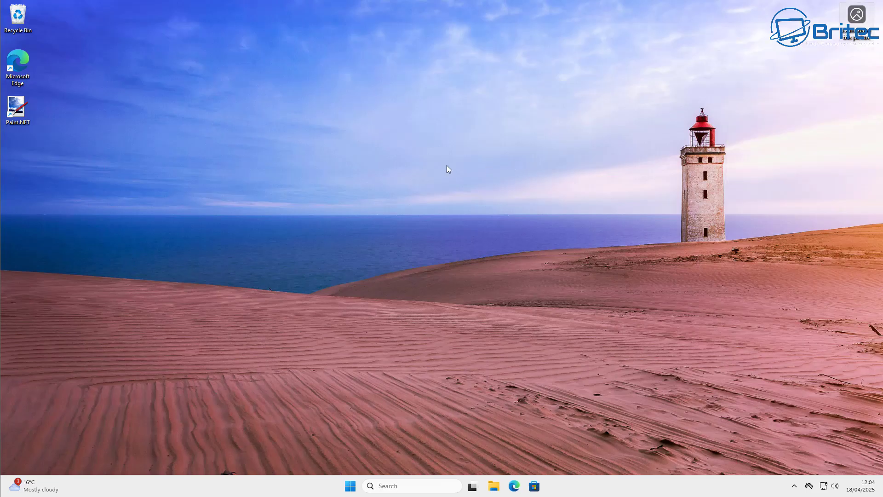
Browse File Explorer to This PC > Local Disk (C:) > Windows and scroll down to notepad.
{"action": "left_click", "coordinate": [494, 486]}
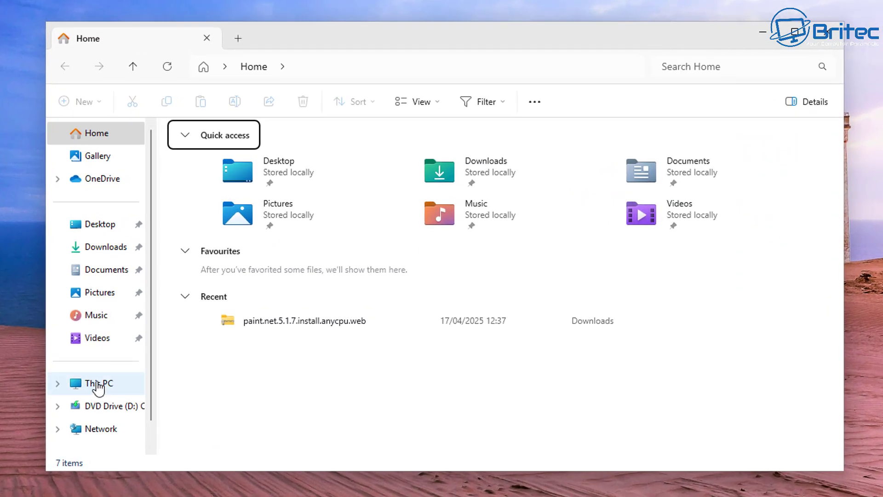
{"action": "left_click", "coordinate": [193, 343]}
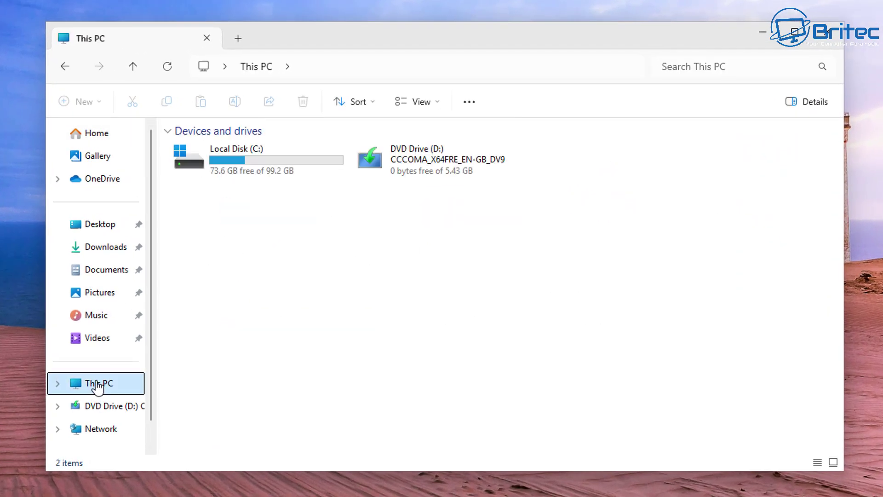
{"action": "double_click", "coordinate": [249, 152]}
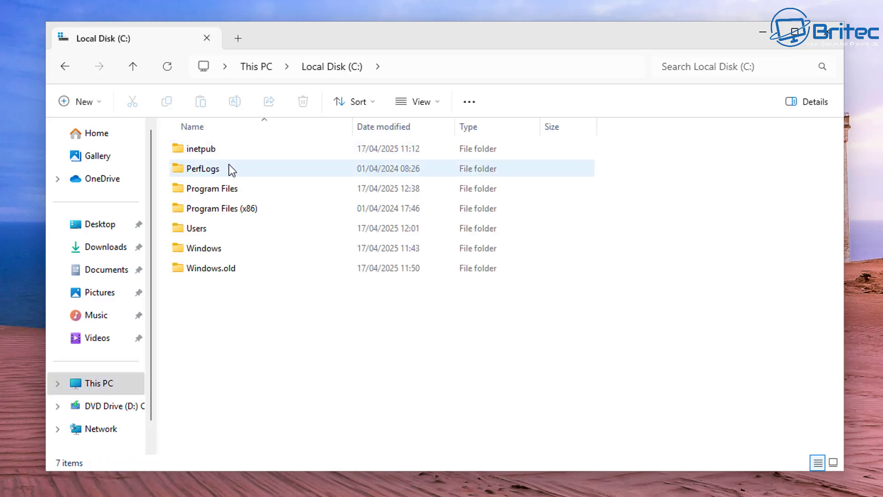
{"action": "double_click", "coordinate": [224, 247]}
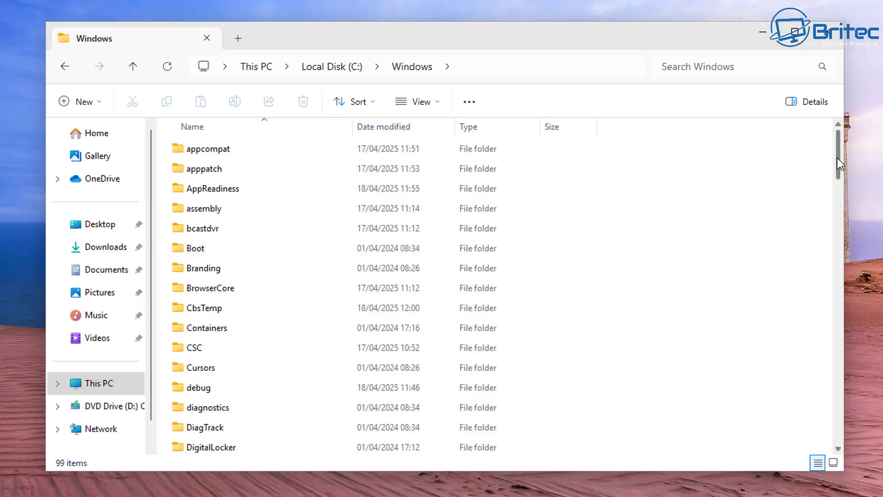
{"action": "left_click_drag", "start_coordinate": [837, 158], "coordinate": [819, 394]}
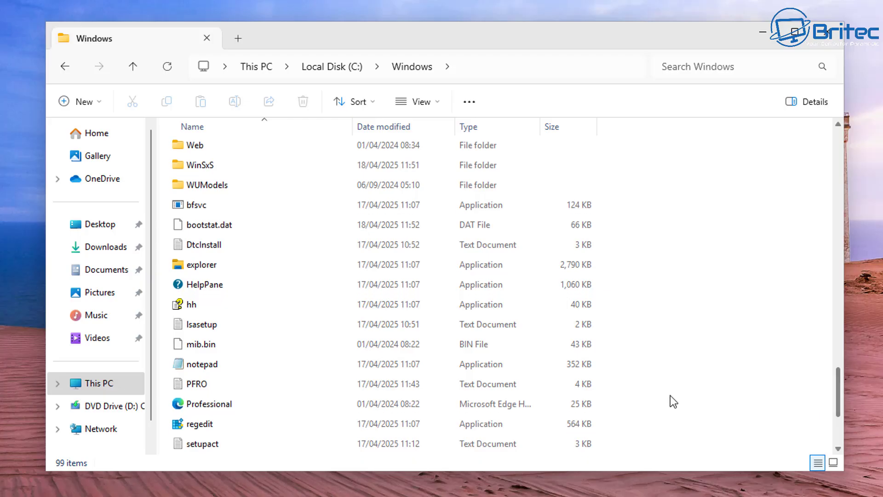
Launch classic notepad.exe from C:\Windows, dismiss the new-version notice, and relaunch it.
{"action": "double_click", "coordinate": [220, 363]}
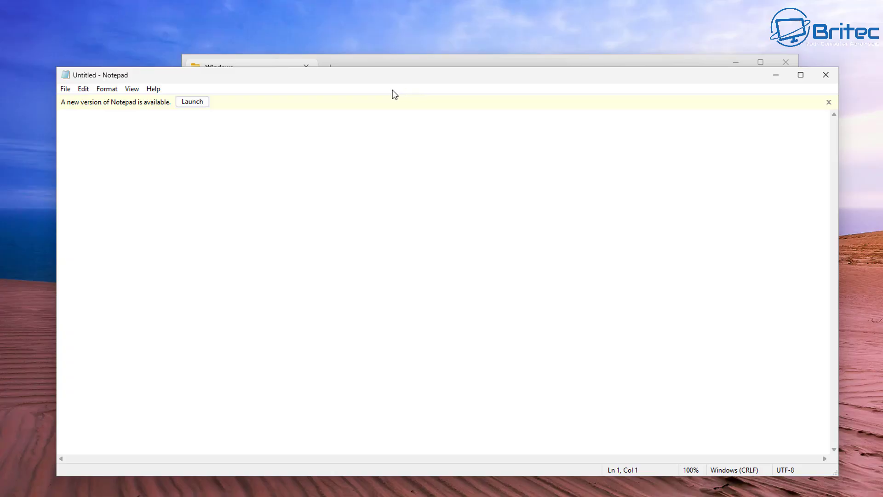
{"action": "left_click_drag", "start_coordinate": [373, 77], "coordinate": [392, 53]}
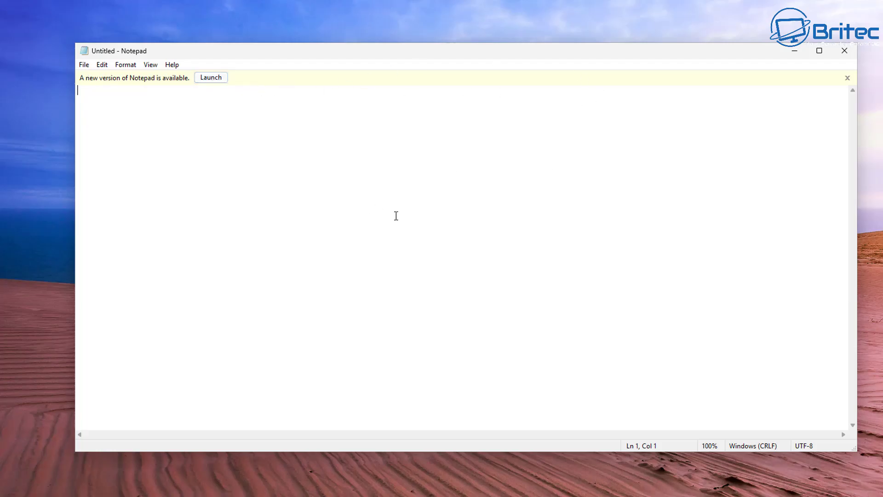
{"action": "left_click", "coordinate": [847, 77]}
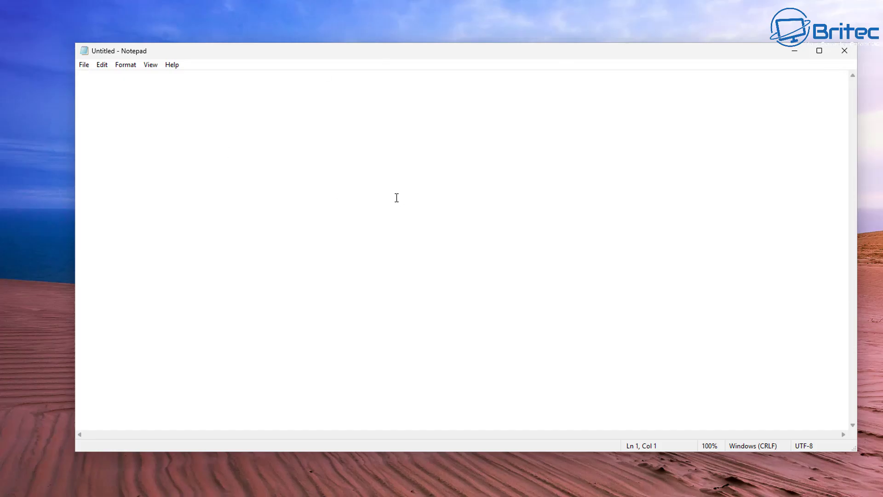
{"action": "left_click", "coordinate": [844, 51]}
{"action": "double_click", "coordinate": [302, 319]}
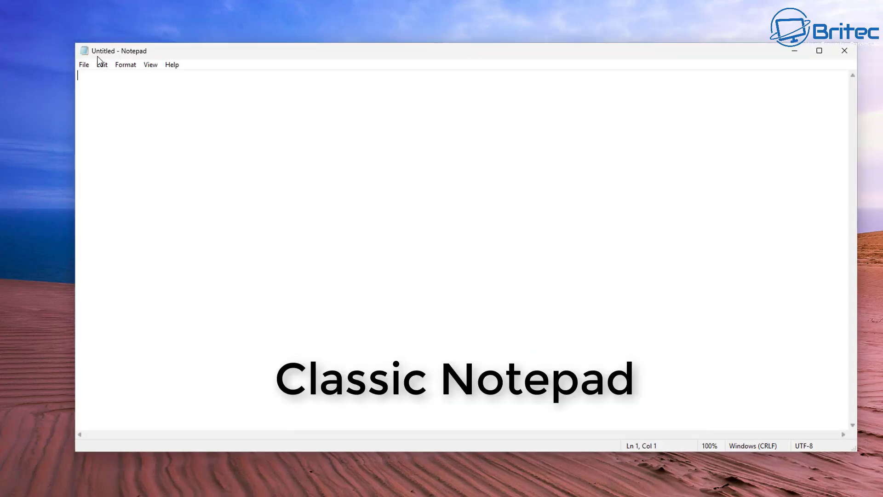
{"action": "mouse_move", "coordinate": [209, 57]}
{"action": "left_mouse_down"}
{"action": "mouse_move", "coordinate": [279, 59]}
{"action": "mouse_move", "coordinate": [182, 60]}
{"action": "mouse_move", "coordinate": [199, 61]}
{"action": "left_mouse_up"}
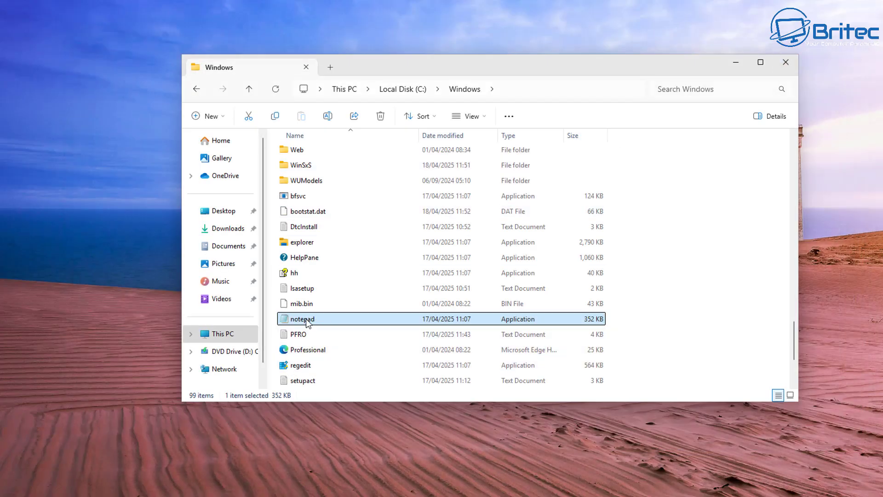
Create a desktop shortcut to notepad via Show more options > Create shortcut, then test it.
{"action": "right_click", "coordinate": [307, 322]}
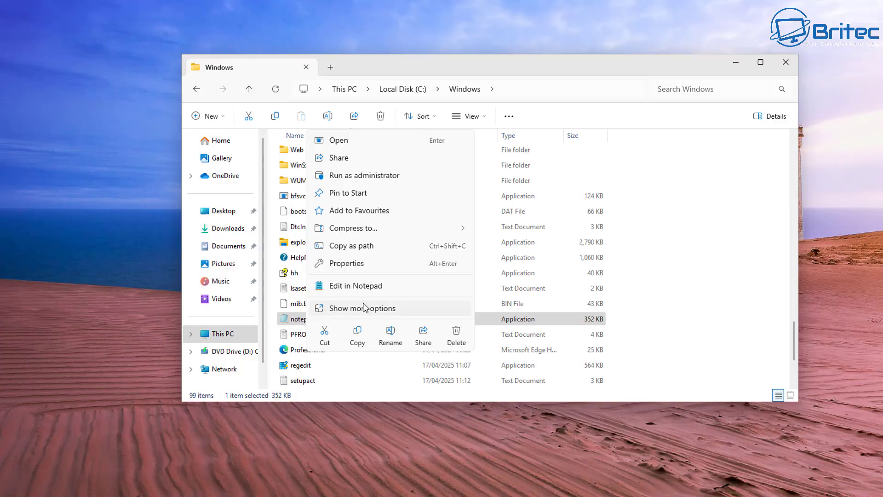
{"action": "left_click", "coordinate": [364, 304]}
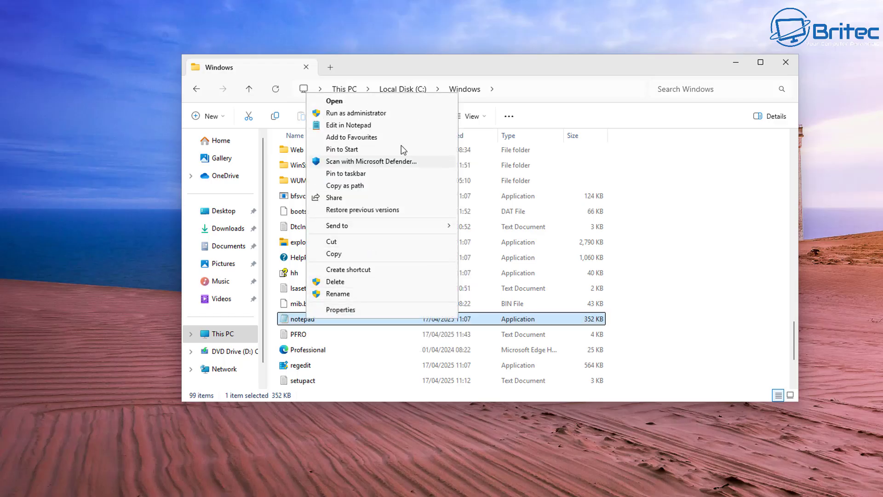
{"action": "left_click", "coordinate": [348, 269]}
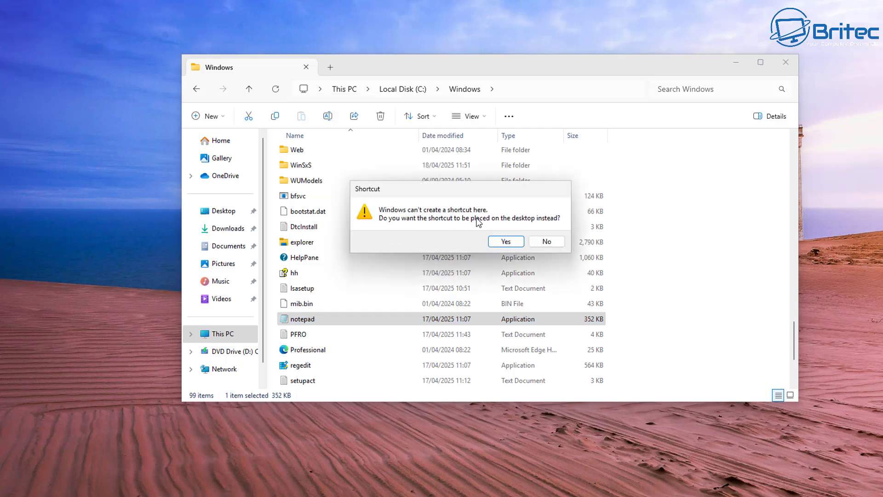
{"action": "left_click", "coordinate": [505, 242]}
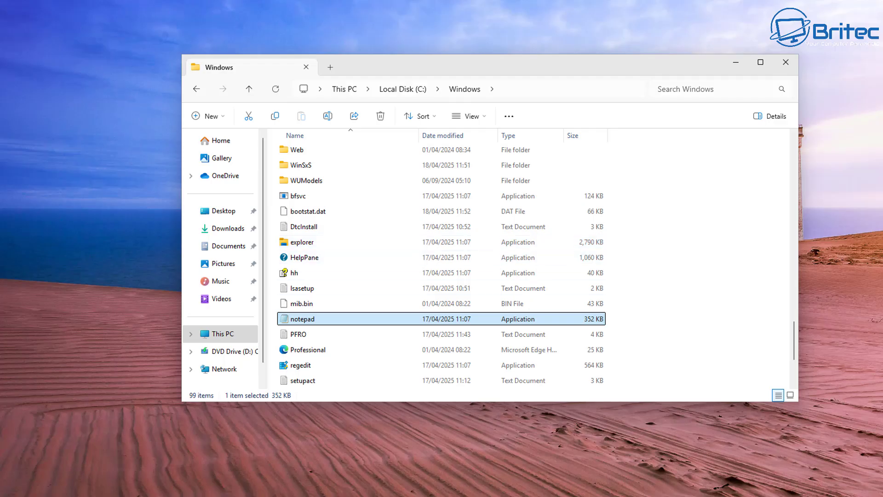
{"action": "left_click", "coordinate": [736, 65]}
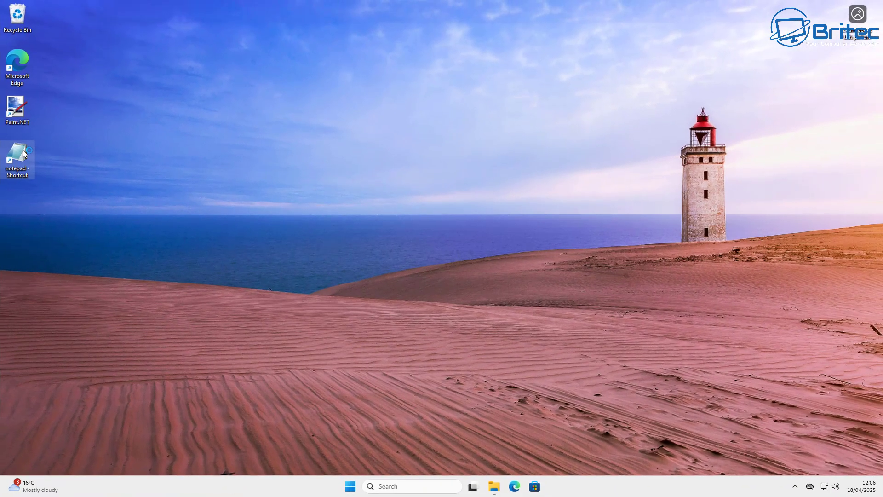
{"action": "double_click", "coordinate": [23, 154]}
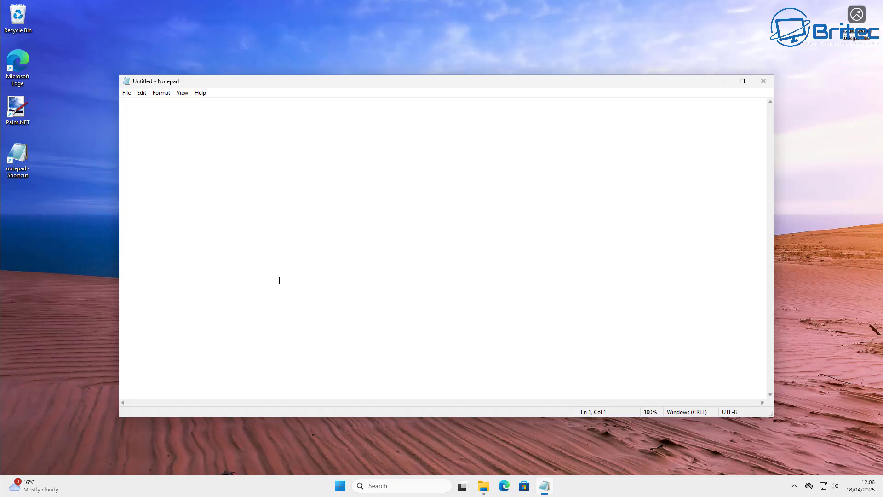
{"action": "left_click", "coordinate": [763, 81]}
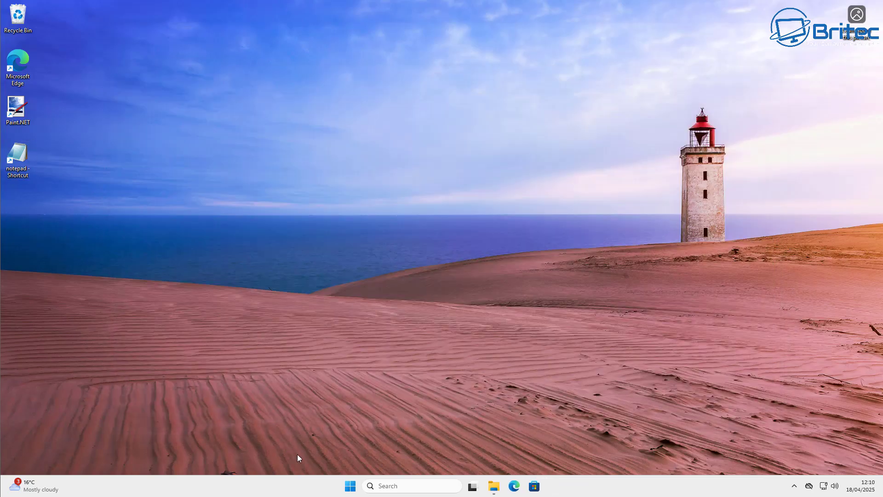
Run 'Shell:Common Start menu' from the Run dialog.
{"action": "right_click", "coordinate": [349, 486]}
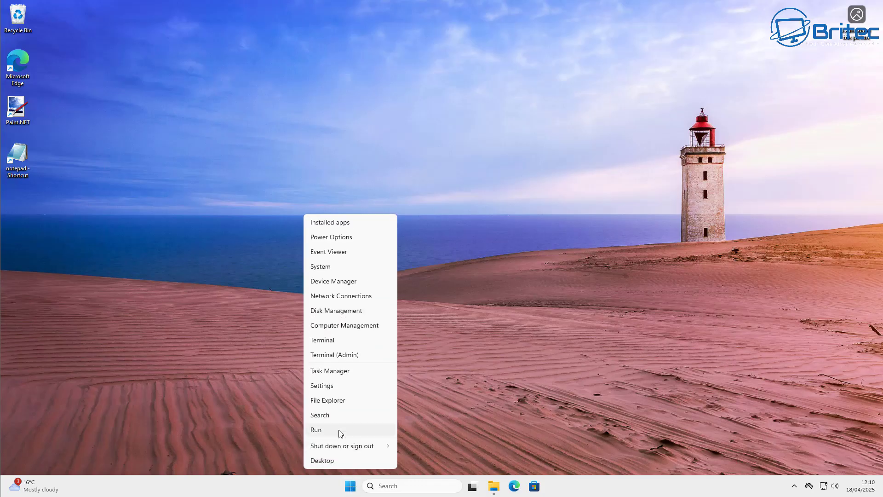
{"action": "left_click", "coordinate": [338, 431]}
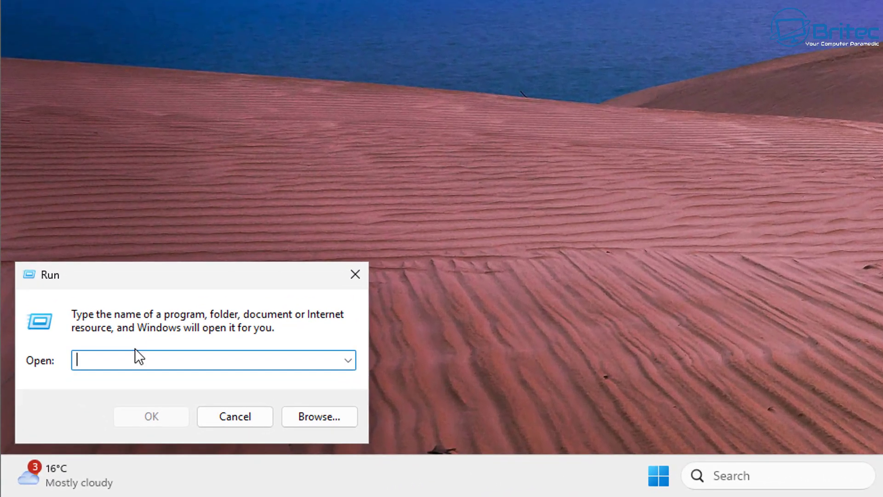
{"action": "type", "text": "Shell:C"}
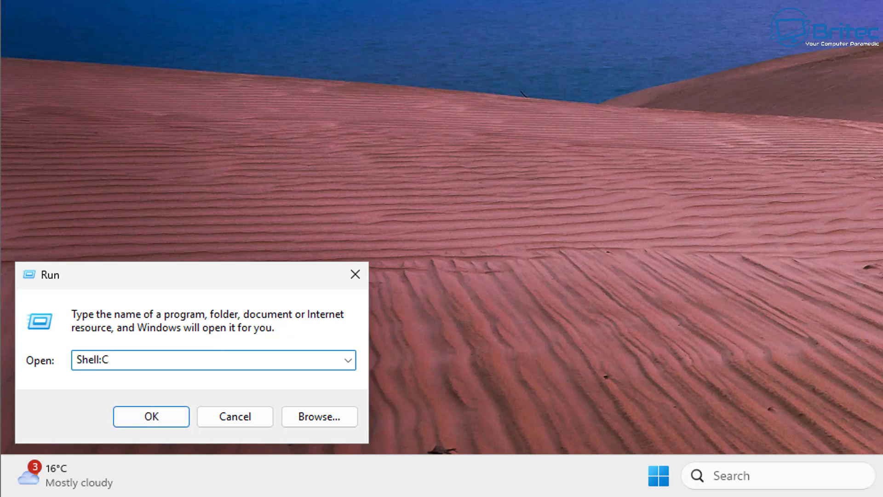
{"action": "type", "text": "ommon Start "}
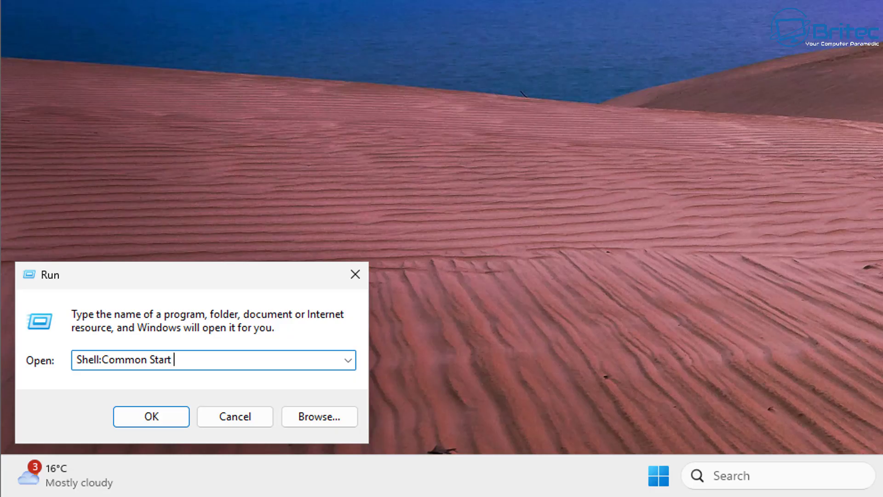
{"action": "type", "text": "menu"}
{"action": "key", "text": "Return"}
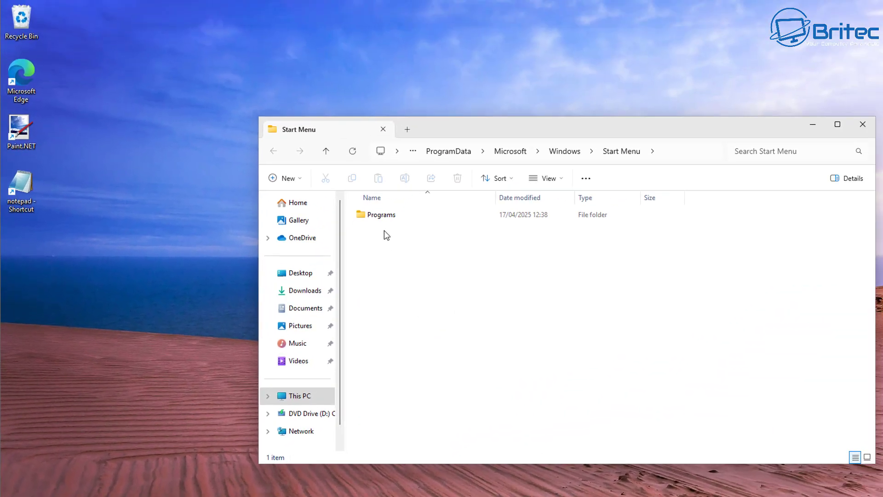
Move the notepad shortcut from the desktop into the Start Menu Programs folder with admin permission.
{"action": "double_click", "coordinate": [381, 215]}
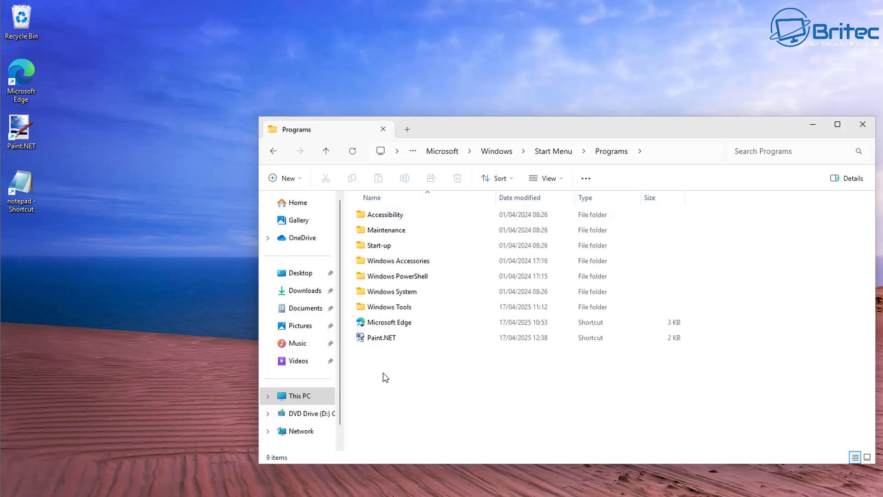
{"action": "left_click_drag", "start_coordinate": [21, 193], "coordinate": [393, 396]}
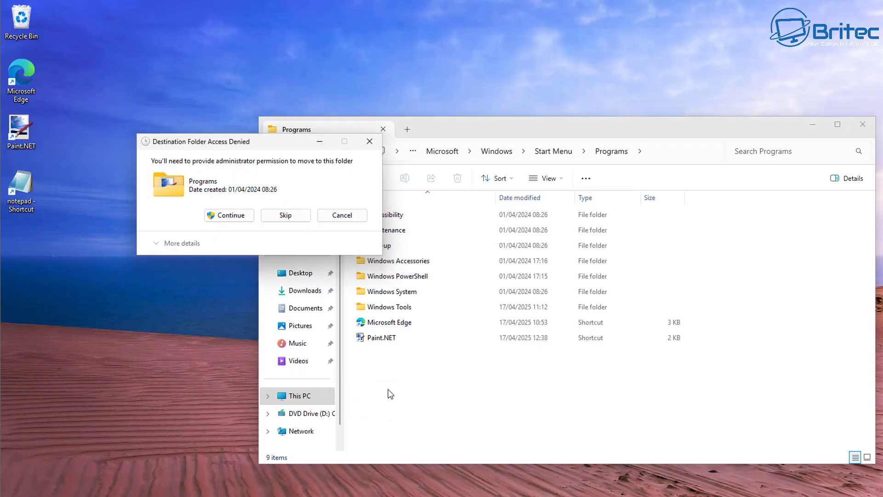
{"action": "left_click", "coordinate": [225, 214]}
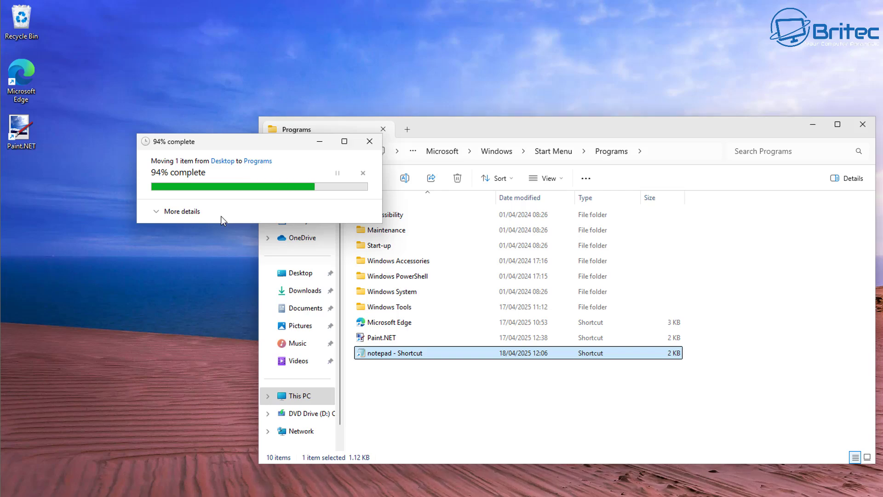
Copy the shortcut back onto the desktop and confirm it opens classic Notepad.
{"action": "right_click", "coordinate": [383, 356]}
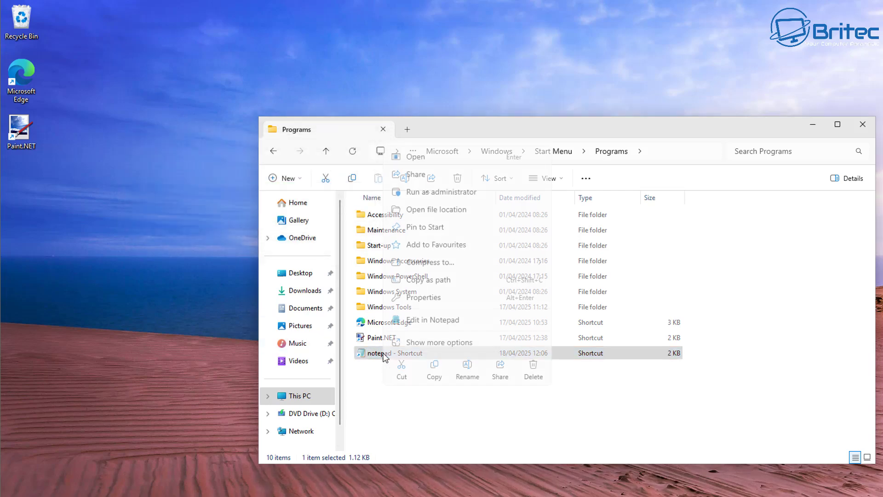
{"action": "left_click", "coordinate": [432, 366]}
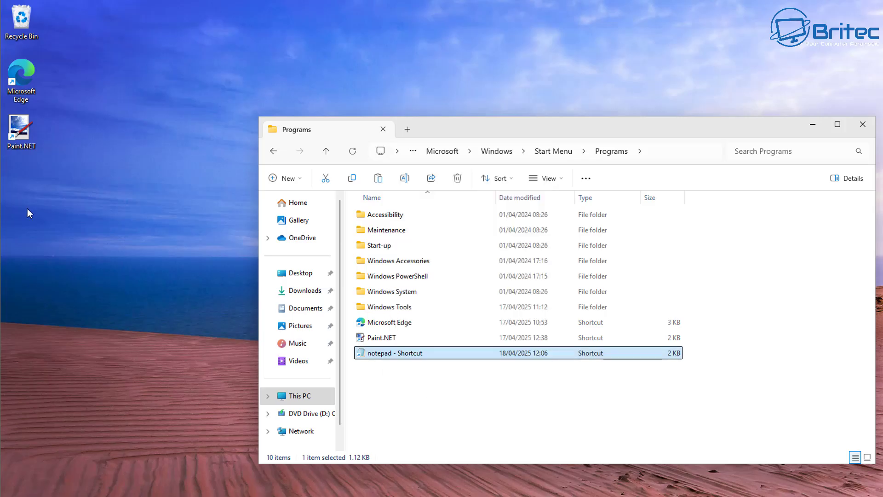
{"action": "right_click", "coordinate": [27, 207]}
{"action": "left_click", "coordinate": [48, 224]}
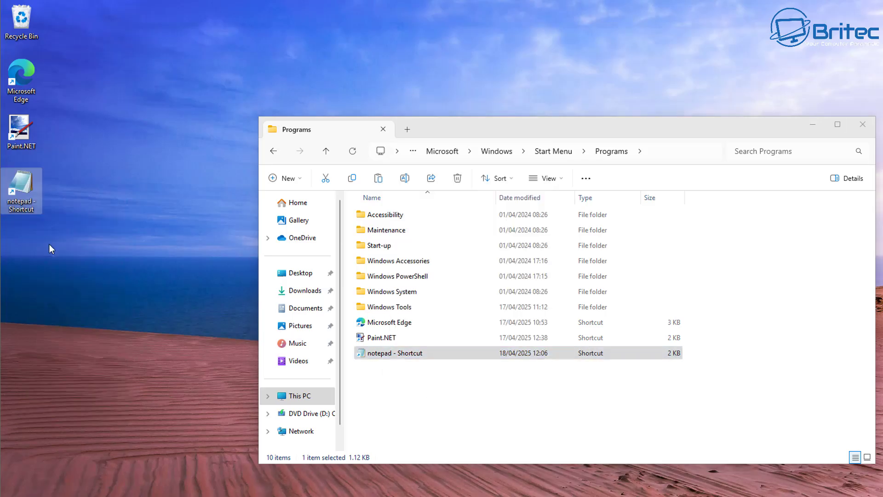
{"action": "double_click", "coordinate": [20, 193]}
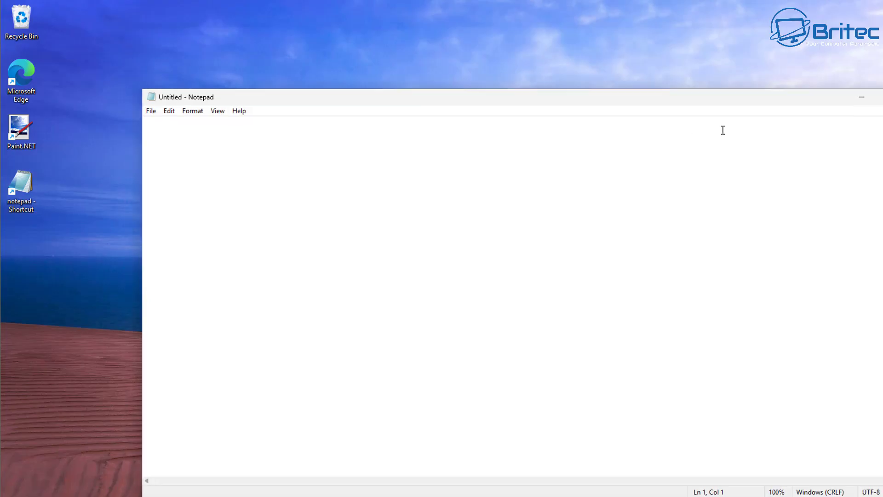
{"action": "key", "text": "alt+F4"}
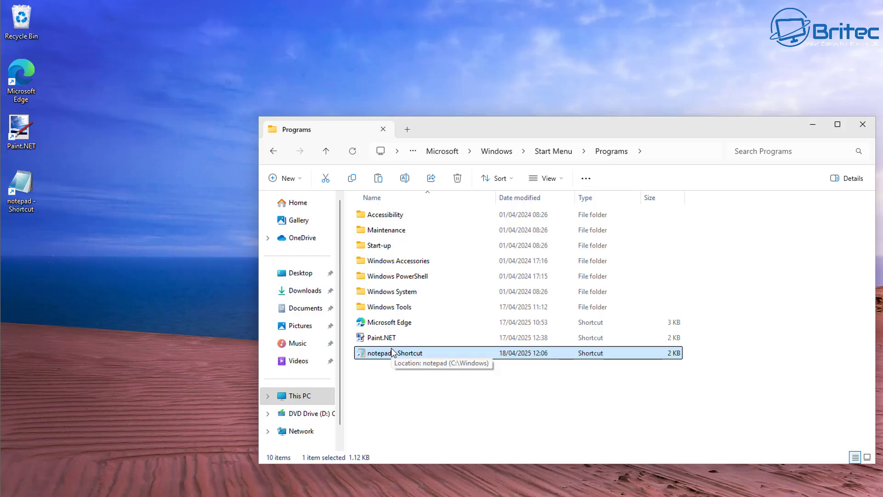
{"action": "left_click", "coordinate": [575, 449]}
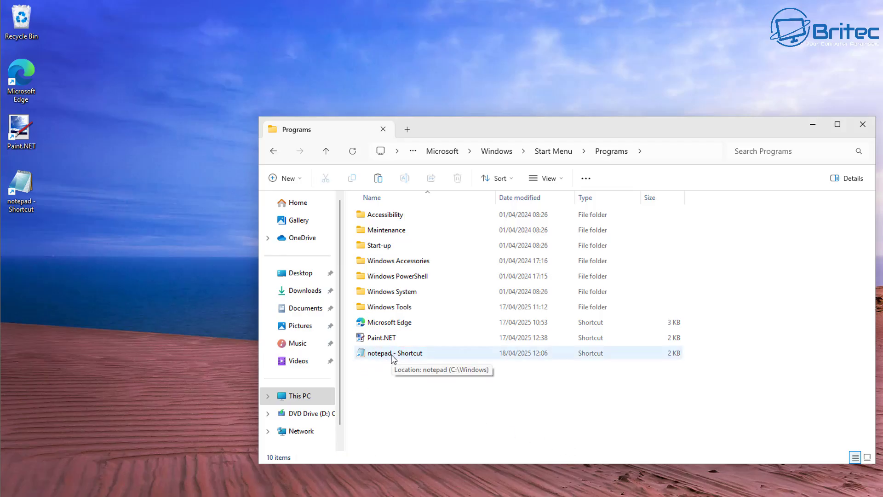
Launch the pinned built-in Notepad app from Start, then close it.
{"action": "left_click", "coordinate": [810, 131]}
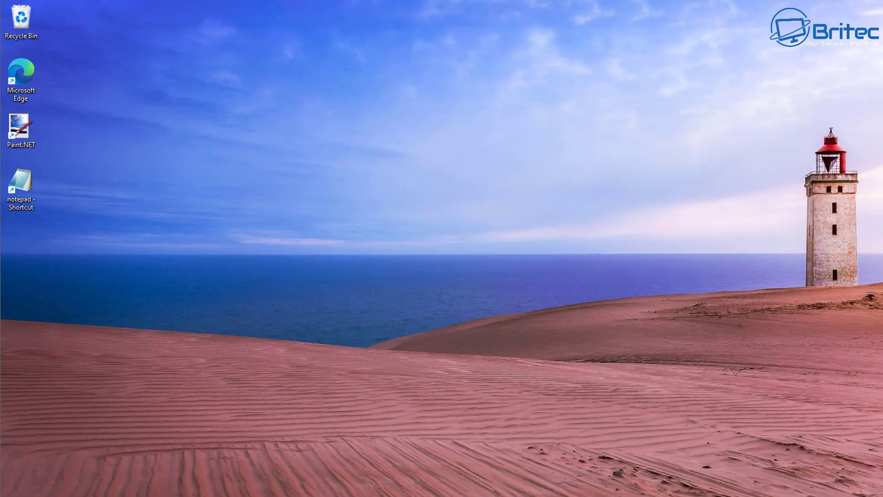
{"action": "left_click", "coordinate": [349, 486]}
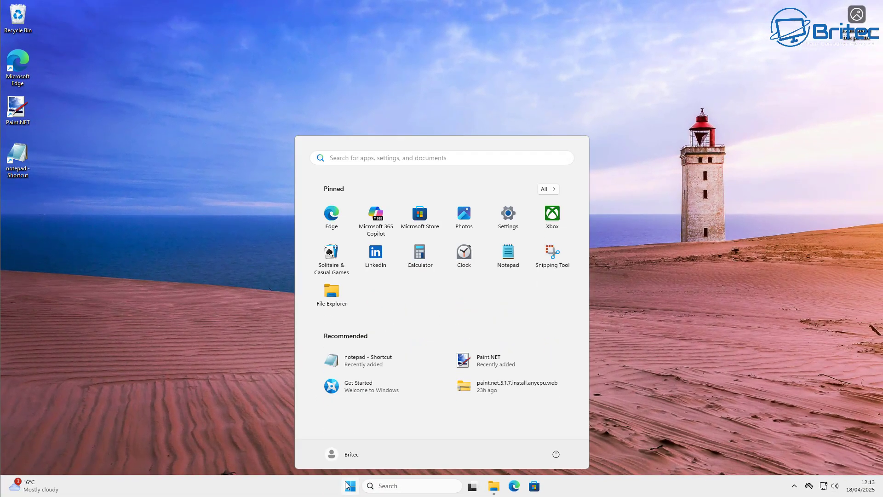
{"action": "right_click", "coordinate": [511, 256]}
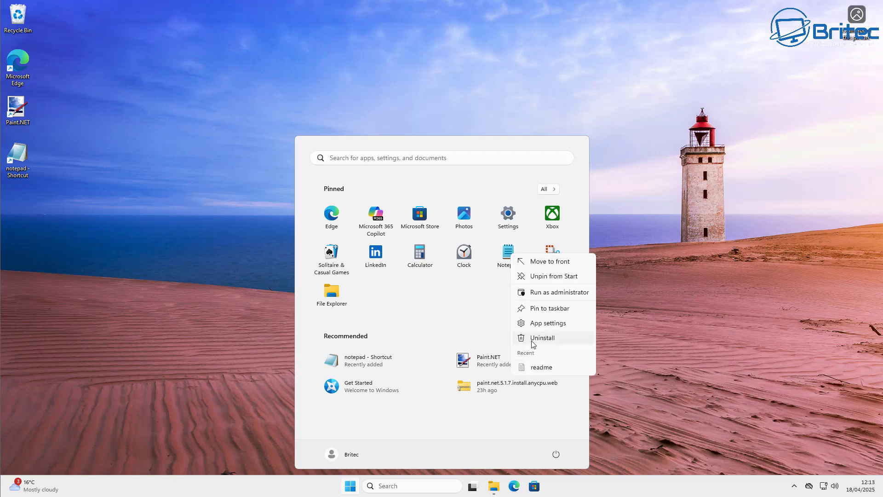
{"action": "left_click", "coordinate": [508, 256]}
{"action": "left_click", "coordinate": [507, 256]}
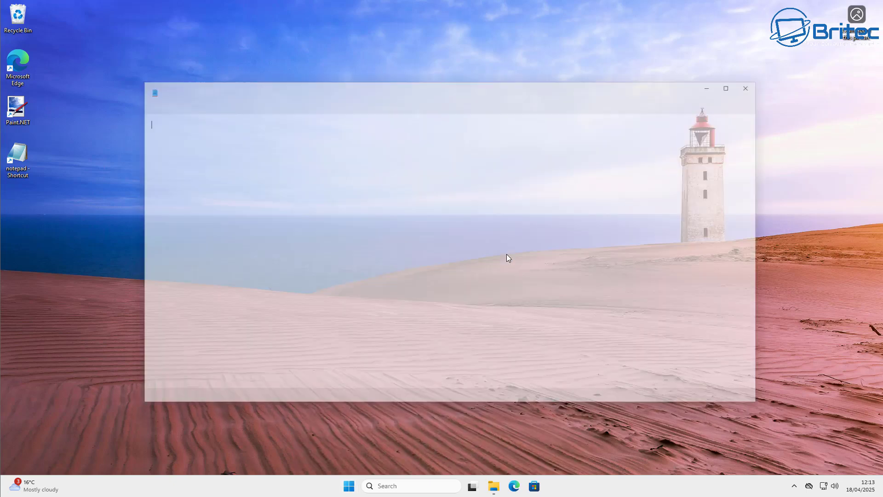
{"action": "left_click", "coordinate": [770, 76]}
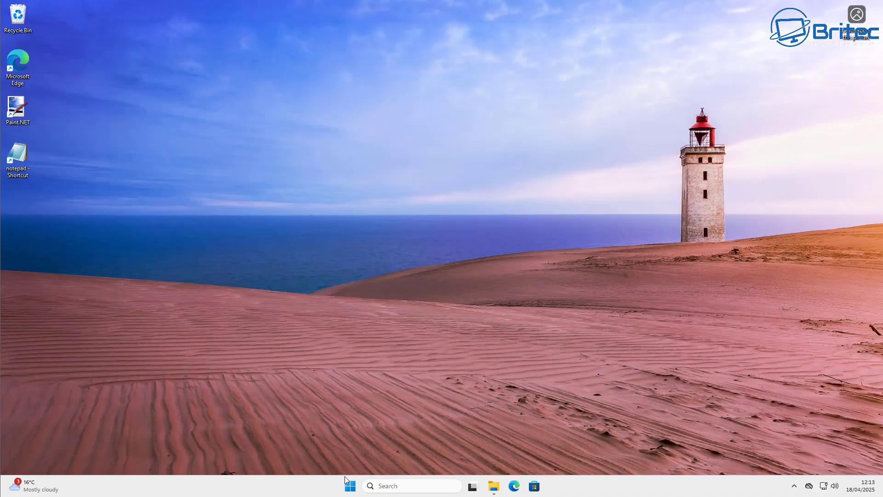
Uninstall the pinned Notepad tile from Start and confirm the removal.
{"action": "left_click", "coordinate": [347, 482]}
{"action": "right_click", "coordinate": [511, 252]}
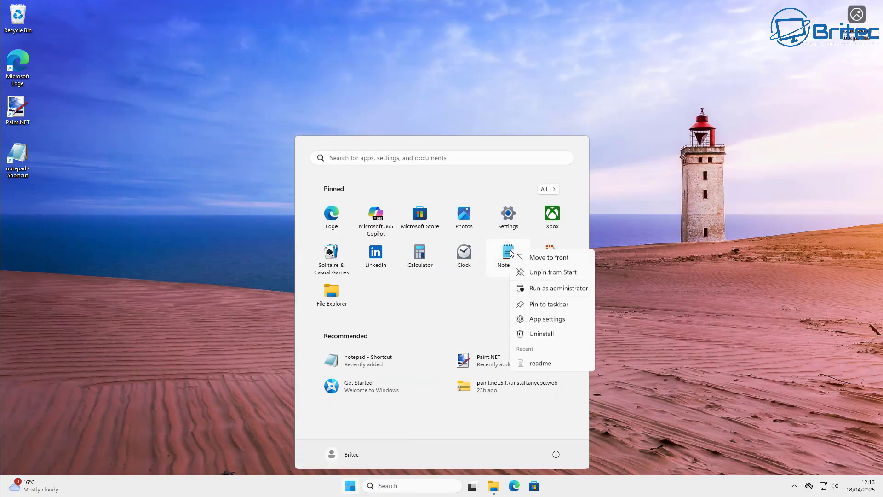
{"action": "left_click", "coordinate": [540, 335]}
{"action": "left_click", "coordinate": [432, 339]}
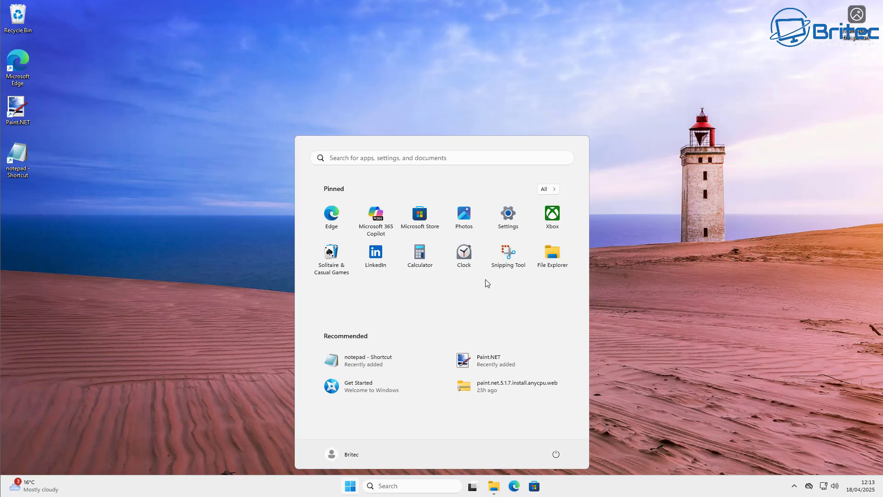
Pin 'notepad - Shortcut' from All apps to the taskbar.
{"action": "left_click", "coordinate": [548, 192]}
{"action": "scroll", "coordinate": [371, 353], "scroll_direction": "down", "scroll_amount": 2}
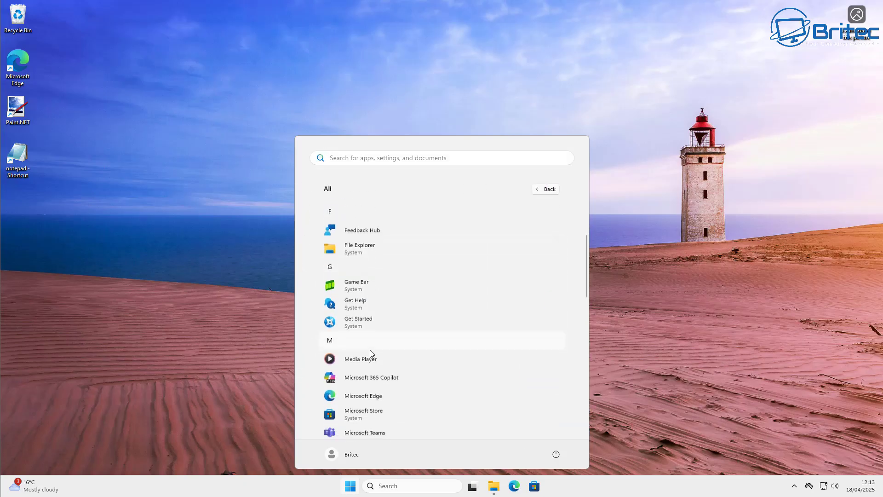
{"action": "scroll", "coordinate": [372, 354], "scroll_direction": "down", "scroll_amount": 2}
{"action": "scroll", "coordinate": [379, 364], "scroll_direction": "down", "scroll_amount": 2}
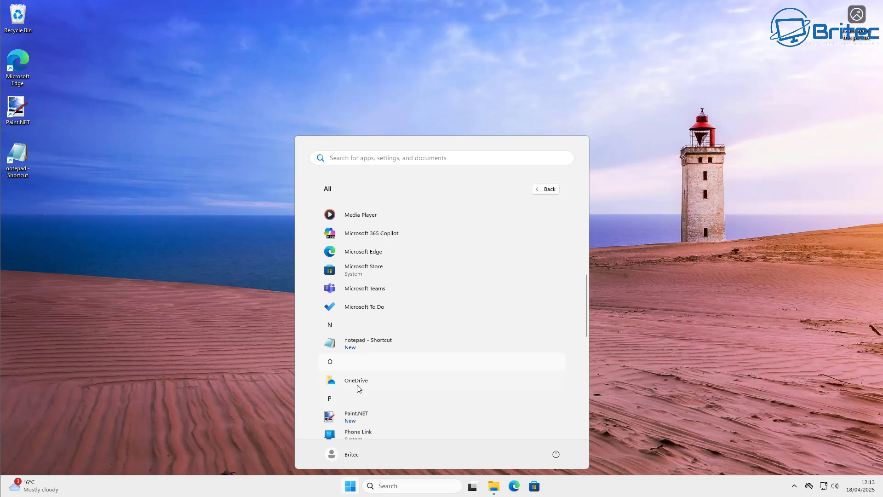
{"action": "right_click", "coordinate": [356, 346]}
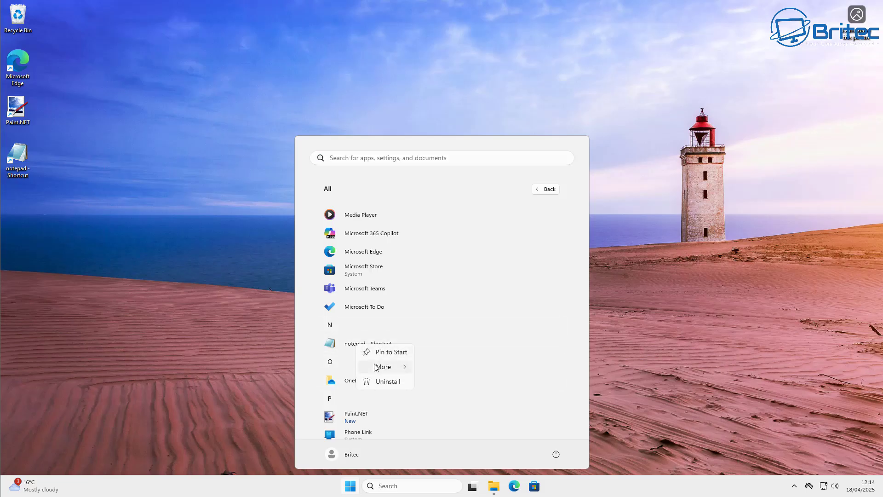
{"action": "mouse_move", "coordinate": [376, 367]}
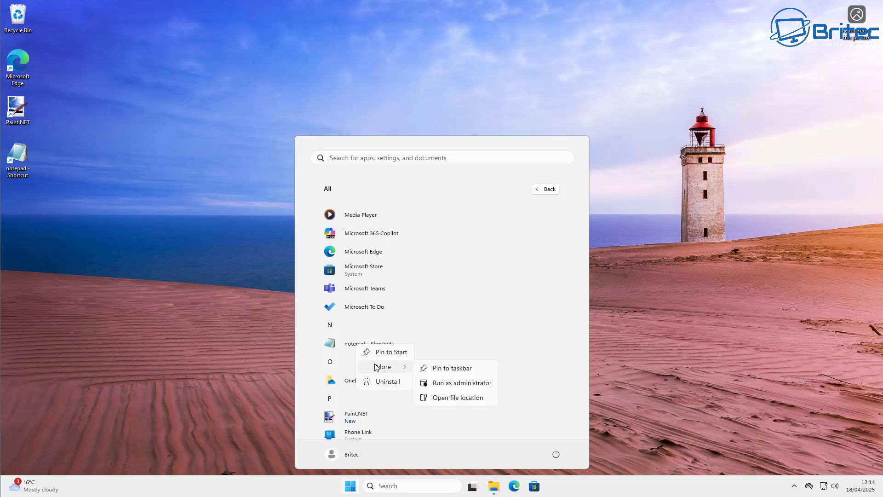
{"action": "left_click", "coordinate": [439, 370]}
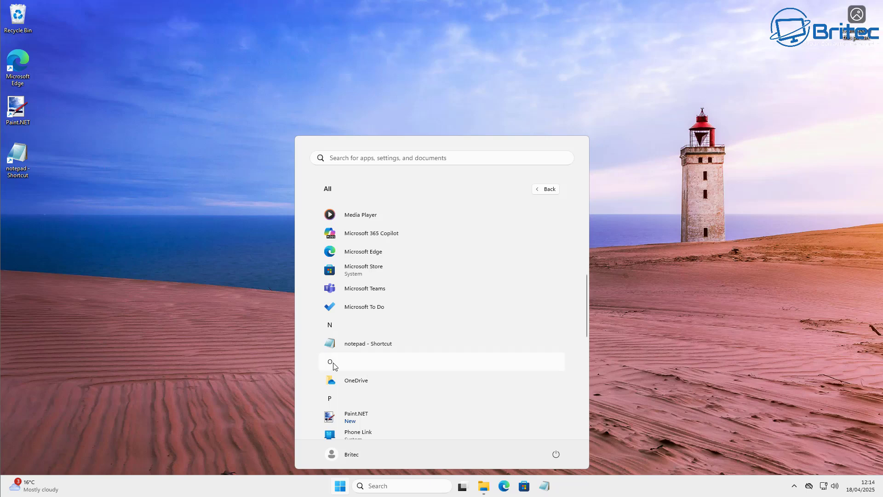
Check that classic Notepad opens from the apps list, the desktop shortcut and the taskbar pin.
{"action": "left_click", "coordinate": [335, 343]}
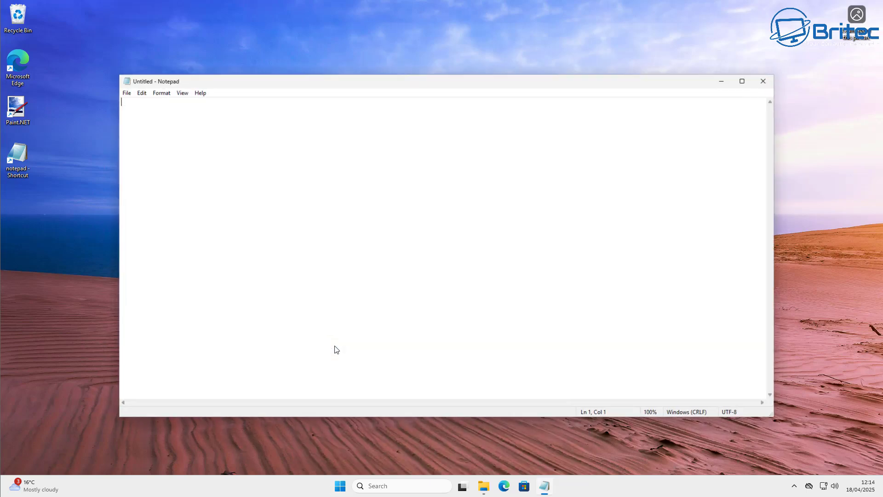
{"action": "left_click", "coordinate": [762, 82]}
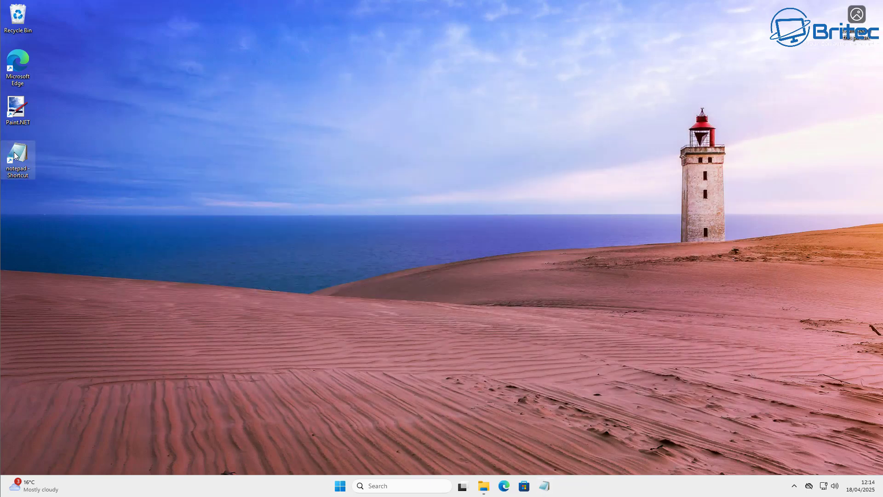
{"action": "double_click", "coordinate": [17, 157]}
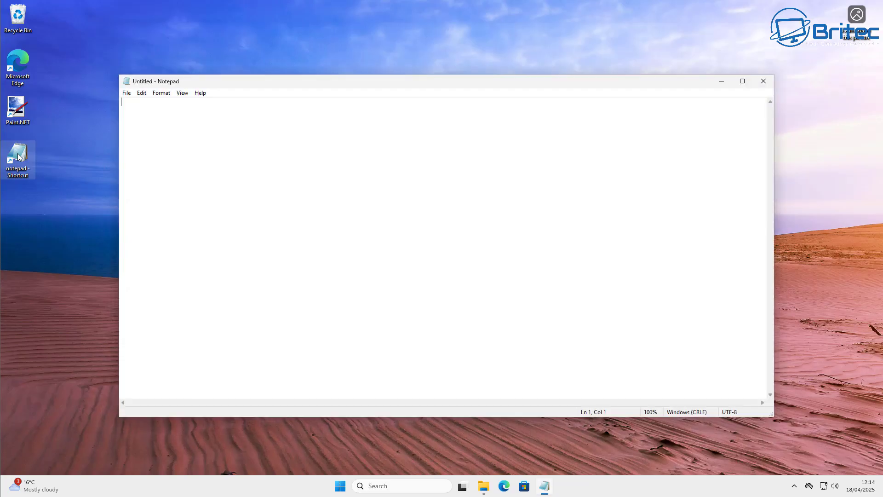
{"action": "left_click", "coordinate": [762, 82]}
{"action": "left_click", "coordinate": [544, 485]}
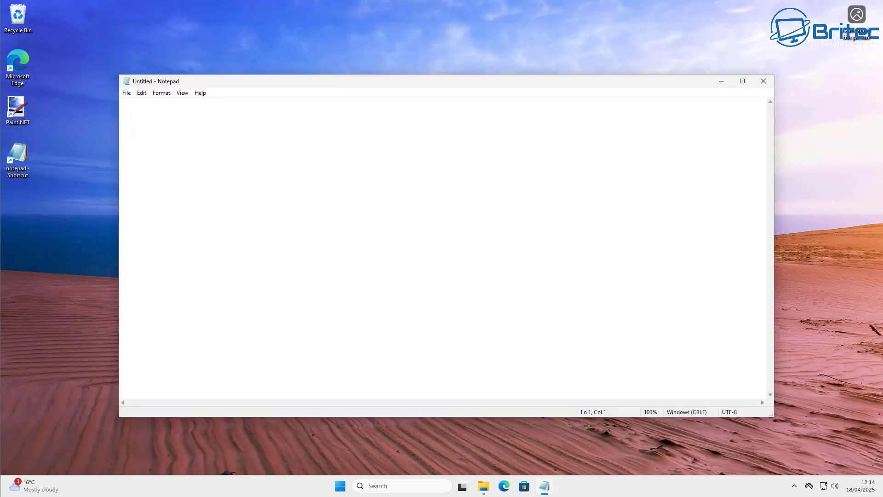
{"action": "left_click", "coordinate": [762, 81]}
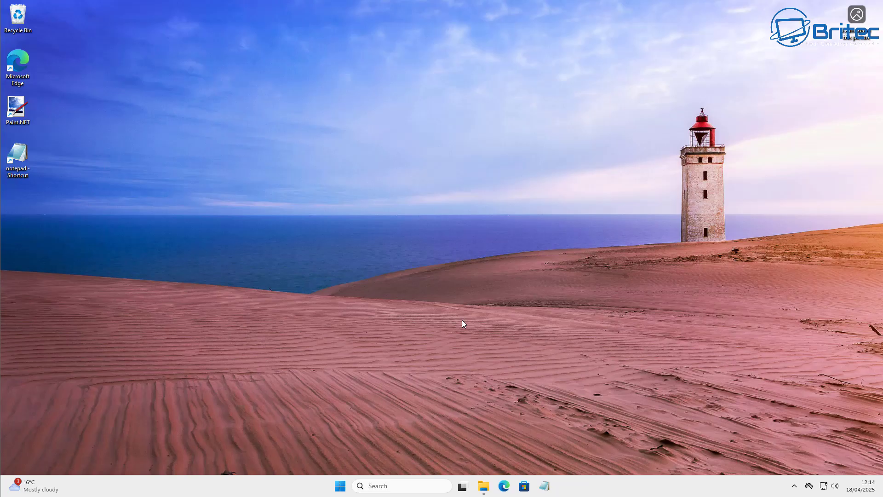
Pin 'notepad - Shortcut' to Start as well.
{"action": "left_click", "coordinate": [340, 486]}
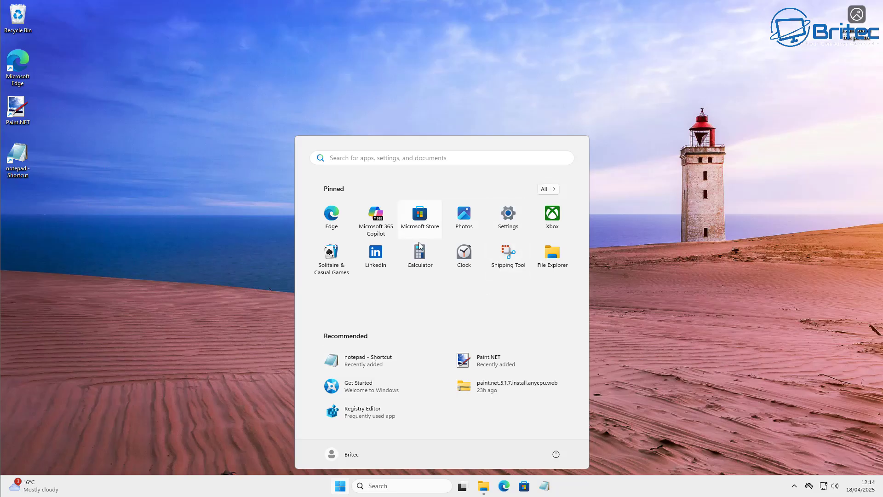
{"action": "left_click", "coordinate": [548, 189]}
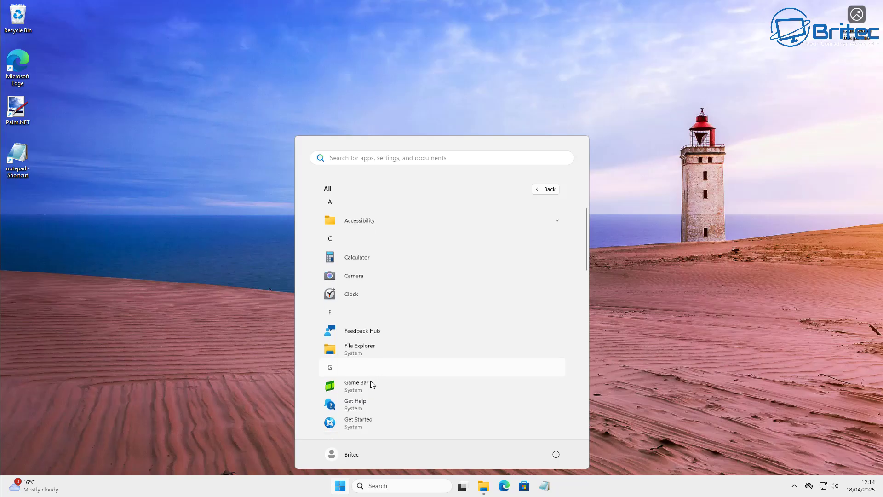
{"action": "scroll", "coordinate": [370, 383], "scroll_direction": "down", "scroll_amount": 5}
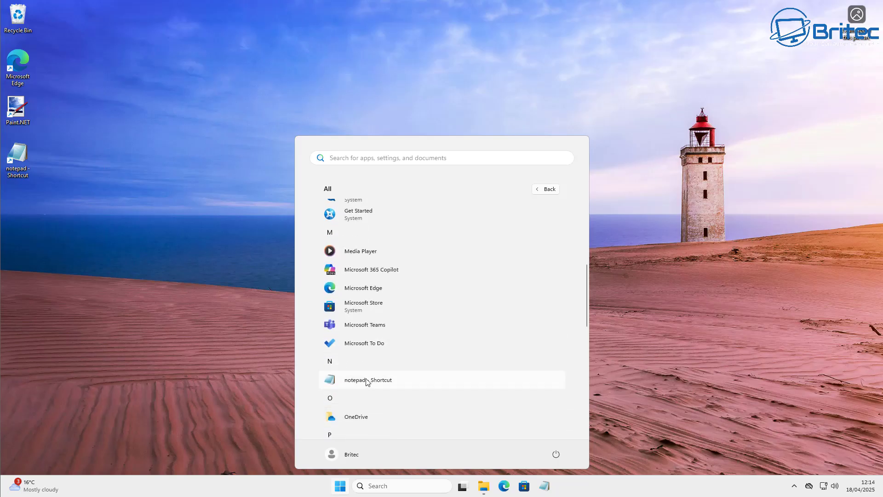
{"action": "right_click", "coordinate": [353, 382]}
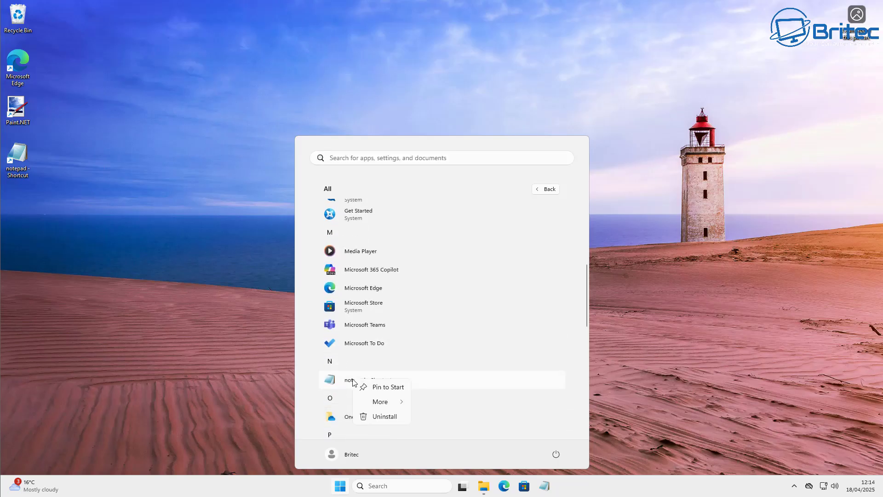
{"action": "left_click", "coordinate": [379, 388]}
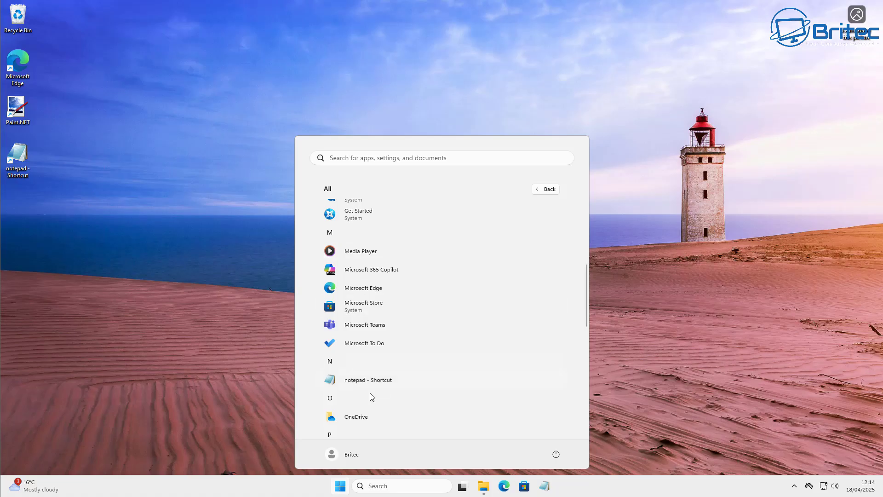
{"action": "left_click", "coordinate": [652, 434]}
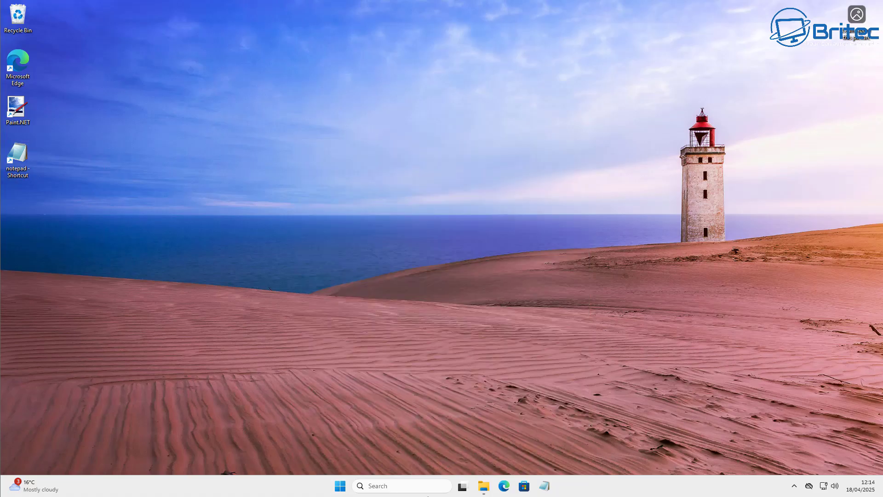
Launch classic Notepad from its new Start pin, then close it.
{"action": "left_click", "coordinate": [340, 486]}
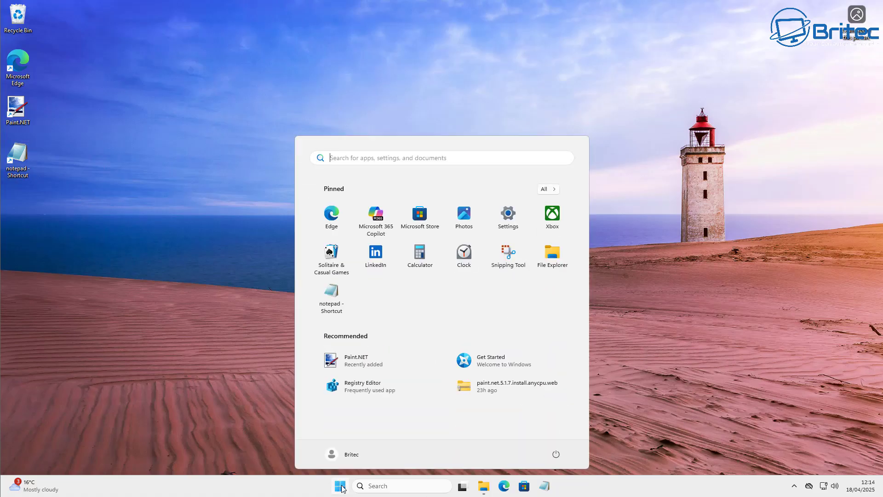
{"action": "left_click", "coordinate": [332, 293]}
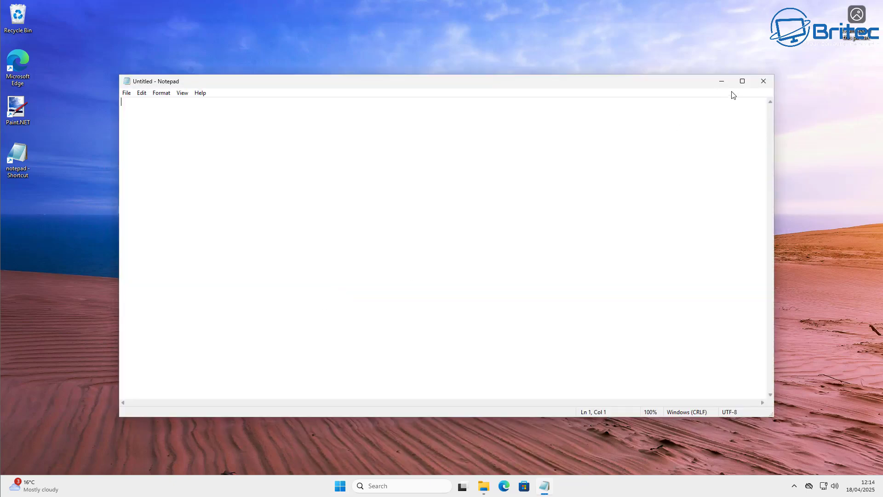
{"action": "left_click", "coordinate": [763, 80]}
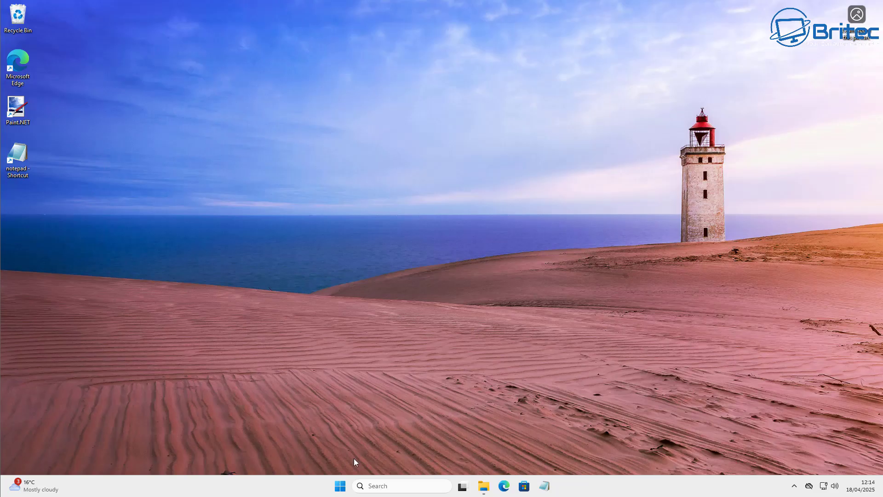
Confirm 'notepad - Shortcut' is listed under N in All apps.
{"action": "left_click", "coordinate": [340, 486]}
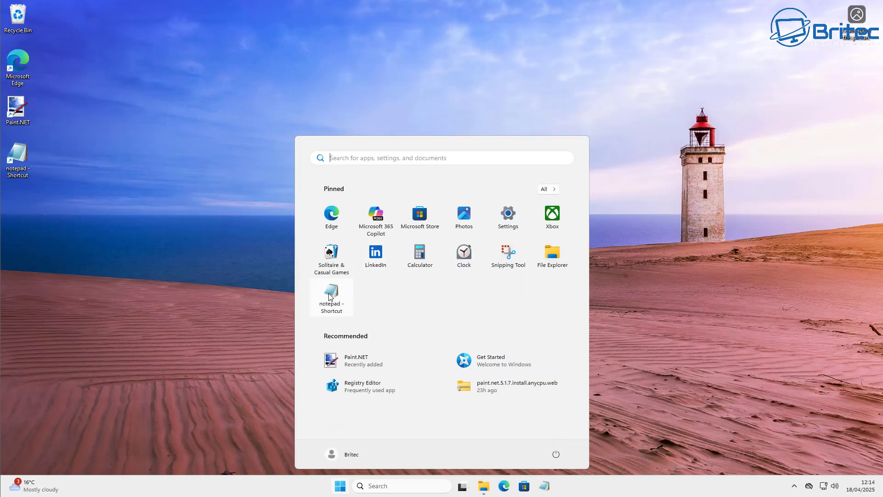
{"action": "left_click", "coordinate": [548, 189]}
{"action": "scroll", "coordinate": [412, 322], "scroll_direction": "down", "scroll_amount": 10}
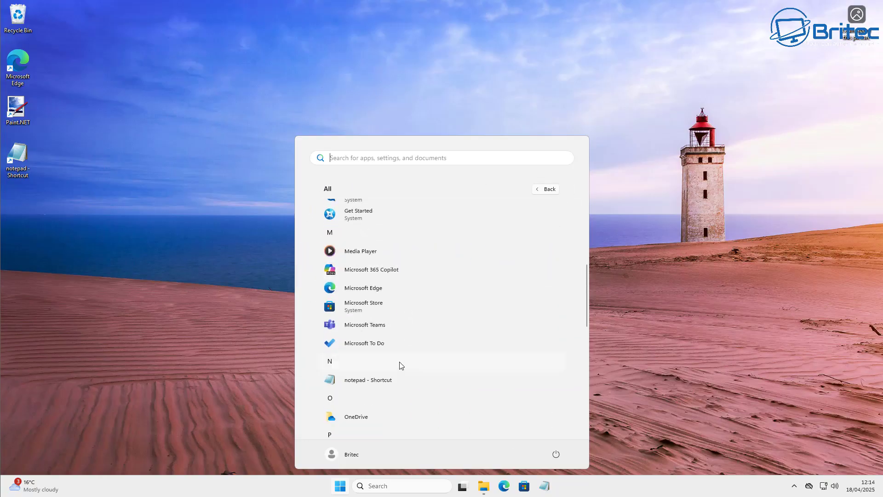
{"action": "left_click", "coordinate": [629, 219]}
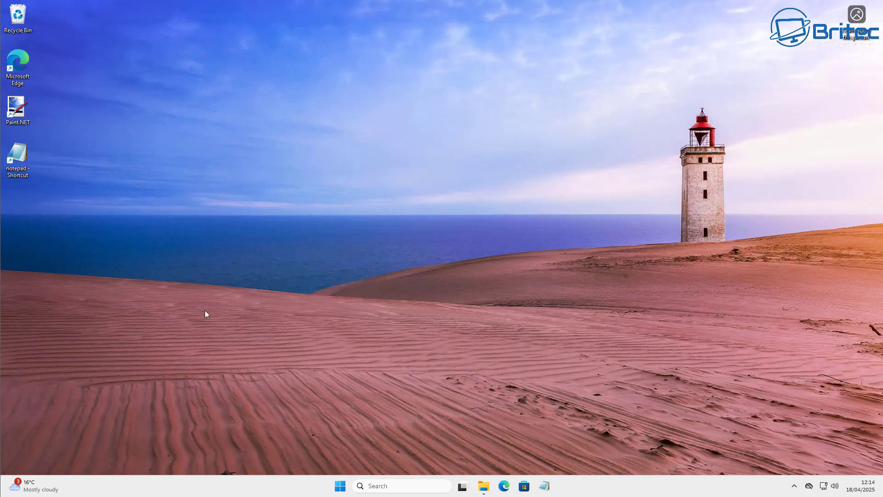
Rename the desktop icon 'notepad - Shortcut' to 'Notepad' with a capital N.
{"action": "double_click", "coordinate": [18, 175]}
{"action": "right_click", "coordinate": [18, 176]}
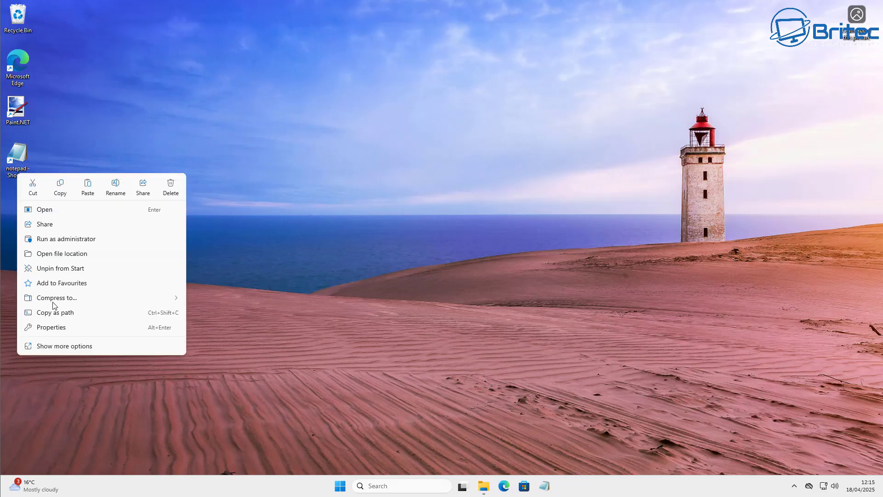
{"action": "left_click", "coordinate": [115, 189]}
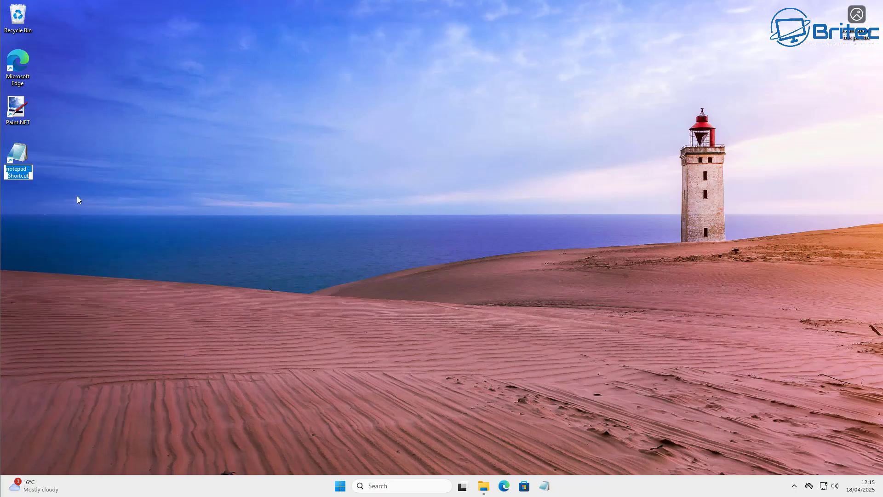
{"action": "left_click", "coordinate": [31, 175]}
{"action": "key", "text": "BackSpace"}
{"action": "key", "text": "BackSpace"}
{"action": "key", "text": "BackSpace"}
{"action": "key", "text": "BackSpace"}
{"action": "key", "text": "BackSpace"}
{"action": "key", "text": "BackSpace"}
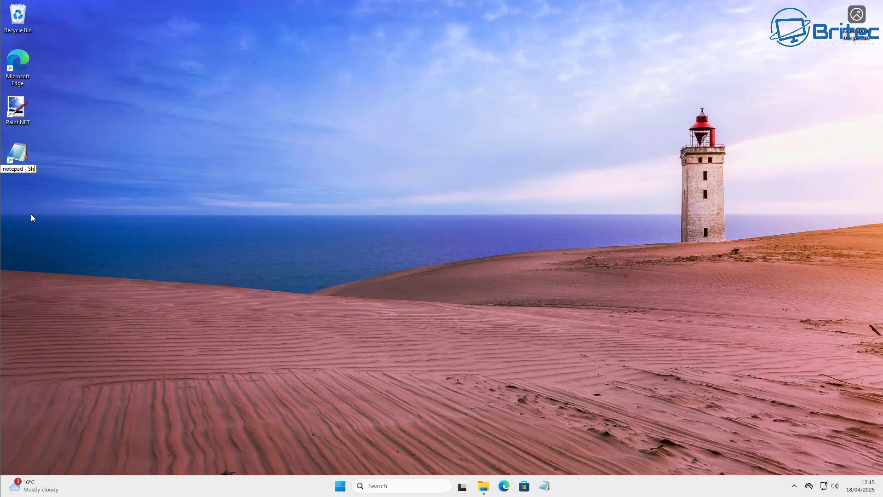
{"action": "key", "text": "BackSpace"}
{"action": "key", "text": "BackSpace"}
{"action": "key", "text": "BackSpace"}
{"action": "key", "text": "BackSpace"}
{"action": "key", "text": "BackSpace"}
{"action": "key", "text": "Return"}
{"action": "key", "text": "BackSpace"}
{"action": "type", "text": "N"}
{"action": "key", "text": "Return"}
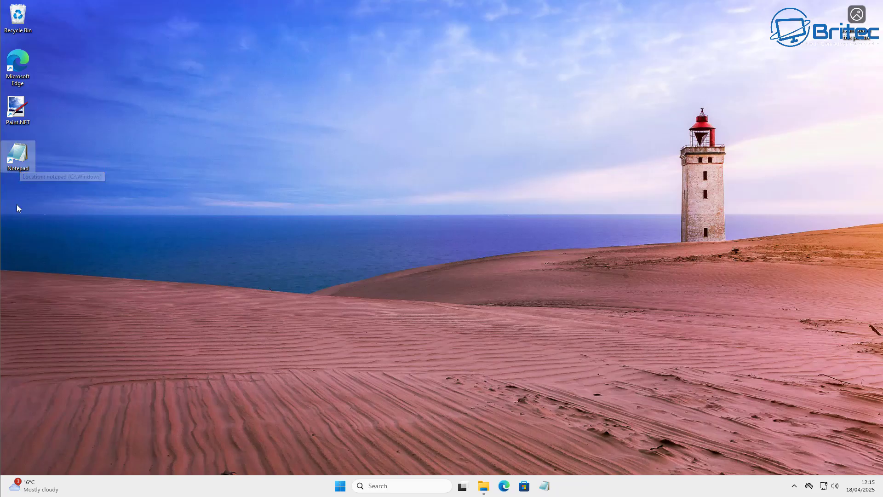
{"action": "left_click", "coordinate": [424, 356]}
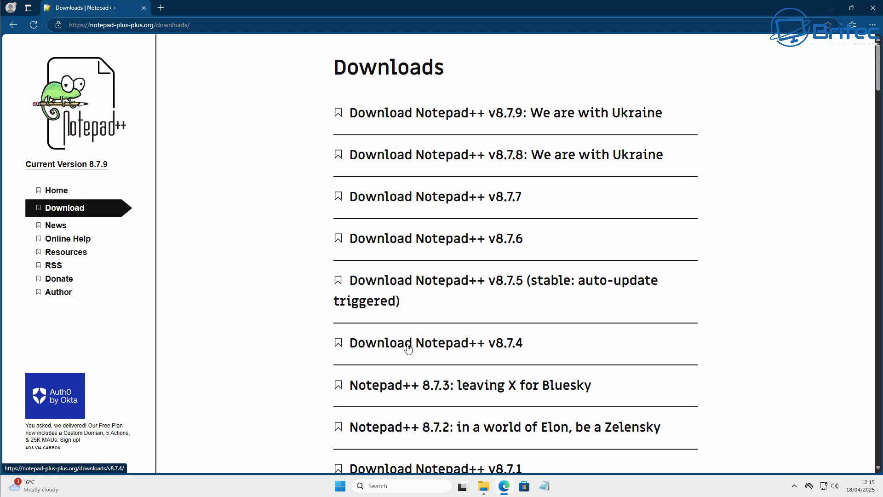
Go to the Downloads page on the Notepad++ website.
{"action": "left_click", "coordinate": [76, 98]}
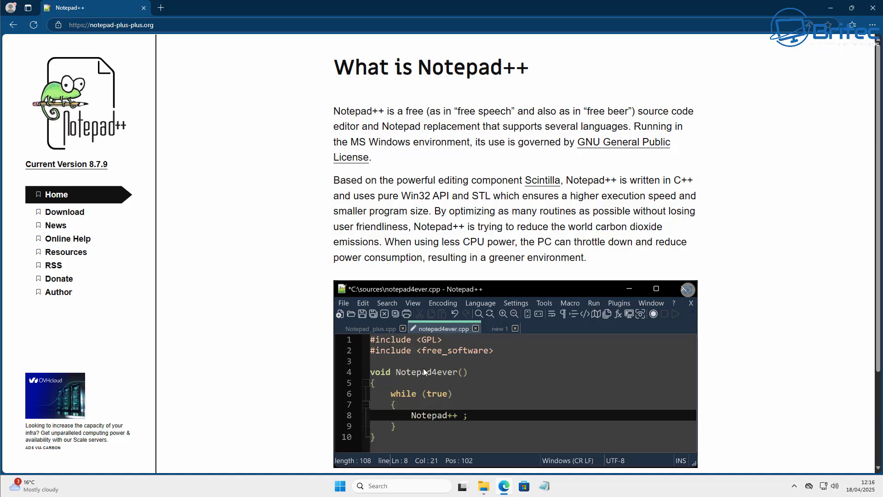
{"action": "scroll", "coordinate": [423, 368], "scroll_direction": "down", "scroll_amount": 2}
{"action": "scroll", "coordinate": [423, 368], "scroll_direction": "down", "scroll_amount": 1}
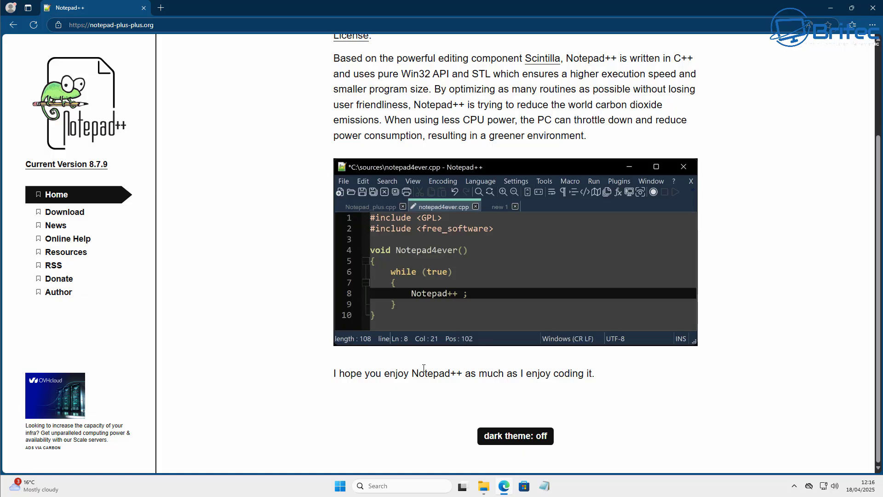
{"action": "scroll", "coordinate": [423, 368], "scroll_direction": "up", "scroll_amount": 3}
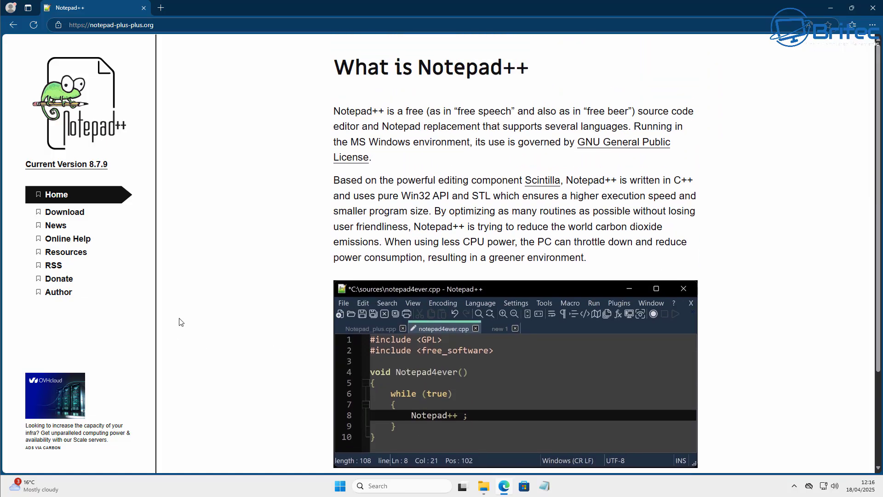
{"action": "left_click", "coordinate": [65, 213]}
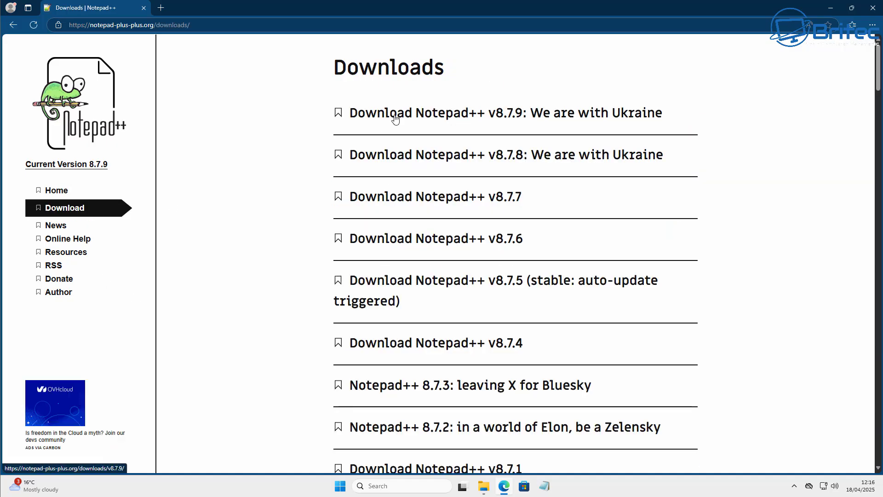
Download the Notepad++ v8.7.9 x64 installer after accepting consent, and run it.
{"action": "left_click", "coordinate": [527, 115]}
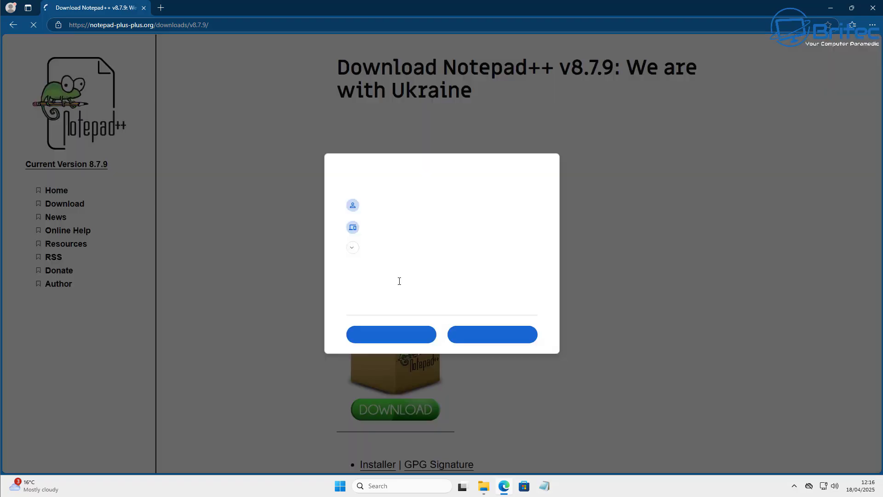
{"action": "left_click", "coordinate": [492, 344]}
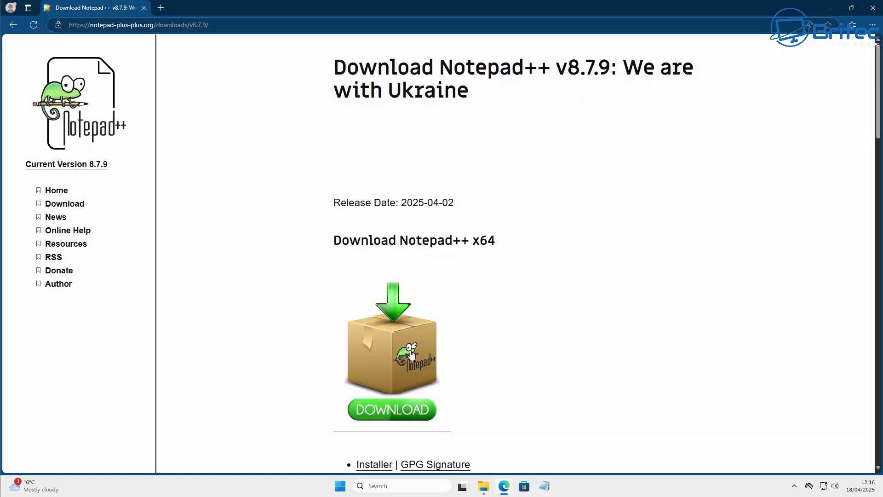
{"action": "left_click", "coordinate": [393, 409]}
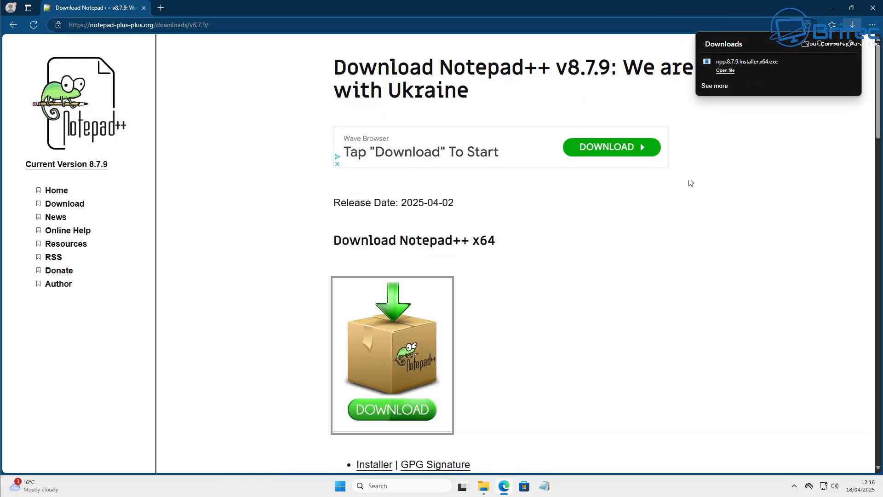
{"action": "left_click", "coordinate": [735, 69]}
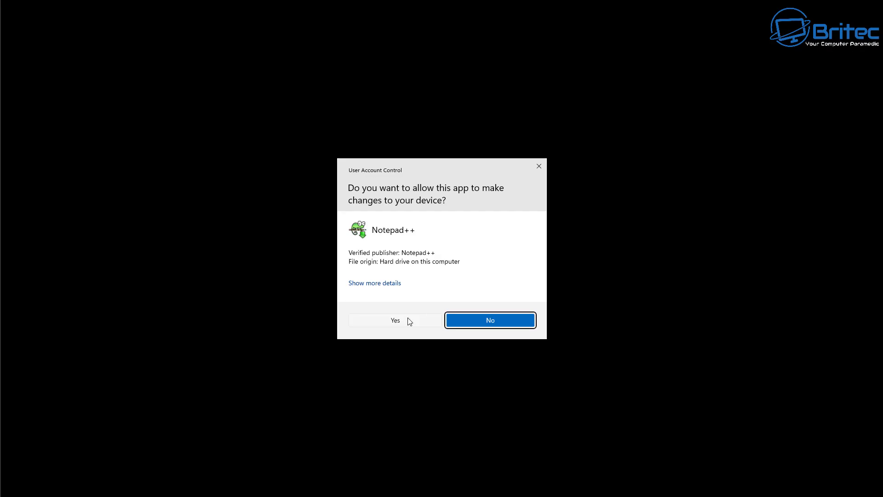
Install Notepad++ v8.7.9 in English with default folder and components, adding a desktop shortcut.
{"action": "left_click", "coordinate": [410, 321]}
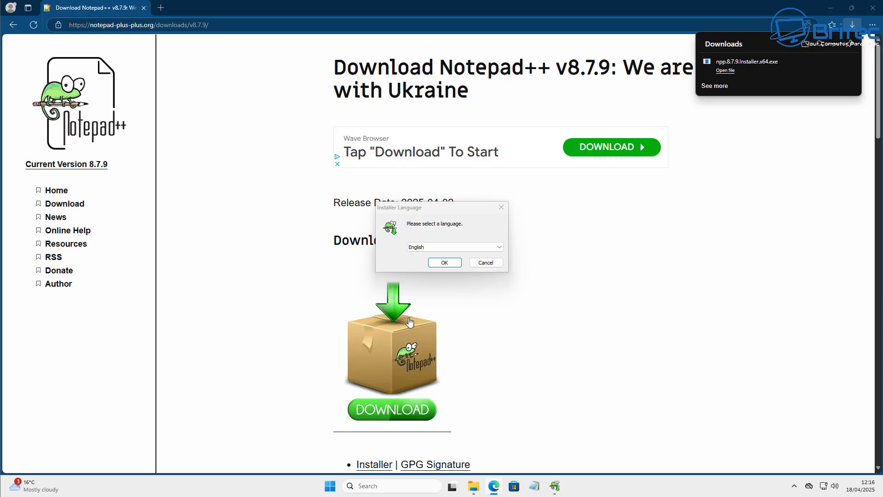
{"action": "left_click", "coordinate": [444, 263]}
{"action": "left_click", "coordinate": [500, 318]}
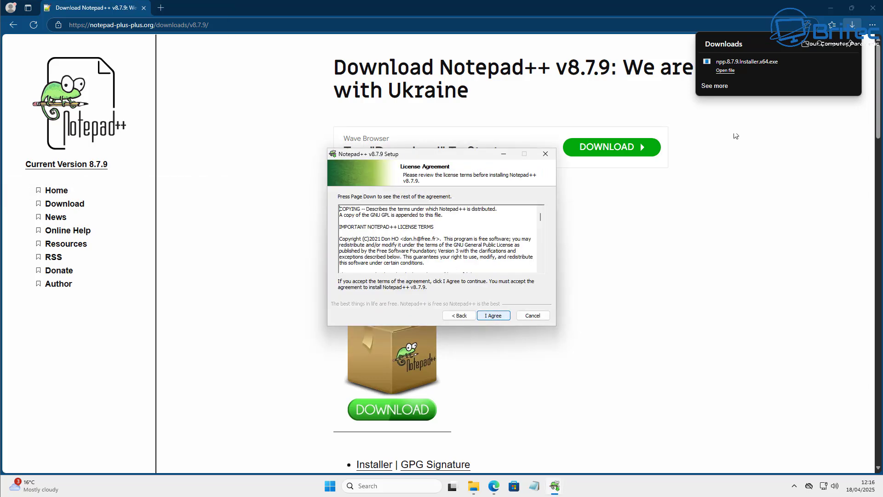
{"action": "left_click", "coordinate": [829, 9]}
{"action": "left_click", "coordinate": [830, 7]}
{"action": "left_click", "coordinate": [500, 319]}
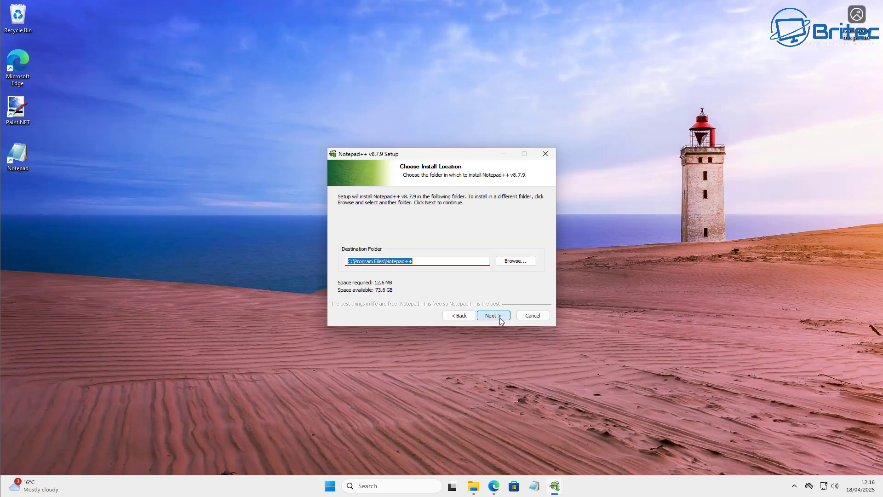
{"action": "left_click", "coordinate": [500, 319]}
{"action": "left_click", "coordinate": [501, 320]}
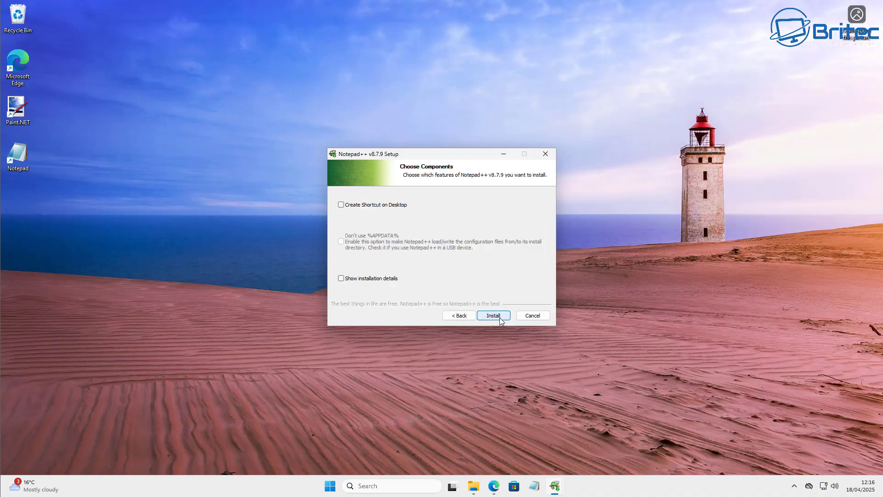
{"action": "left_click", "coordinate": [349, 205]}
{"action": "left_click", "coordinate": [498, 319]}
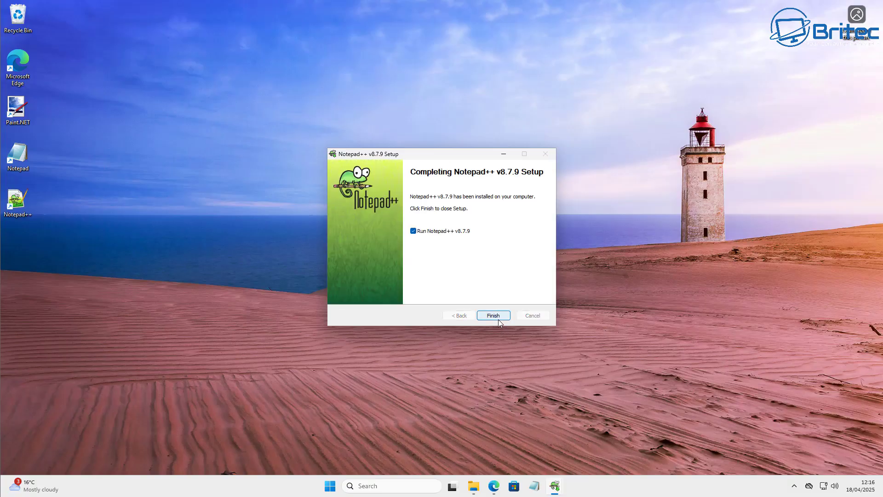
{"action": "left_click", "coordinate": [498, 319]}
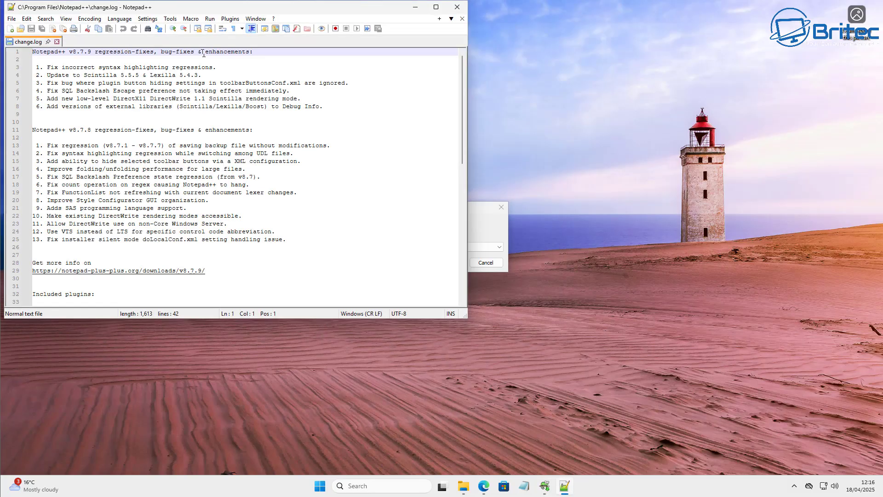
Close the Notepad++ change log window and cancel the leftover Installer Language dialog.
{"action": "left_click_drag", "start_coordinate": [187, 7], "coordinate": [364, 76]}
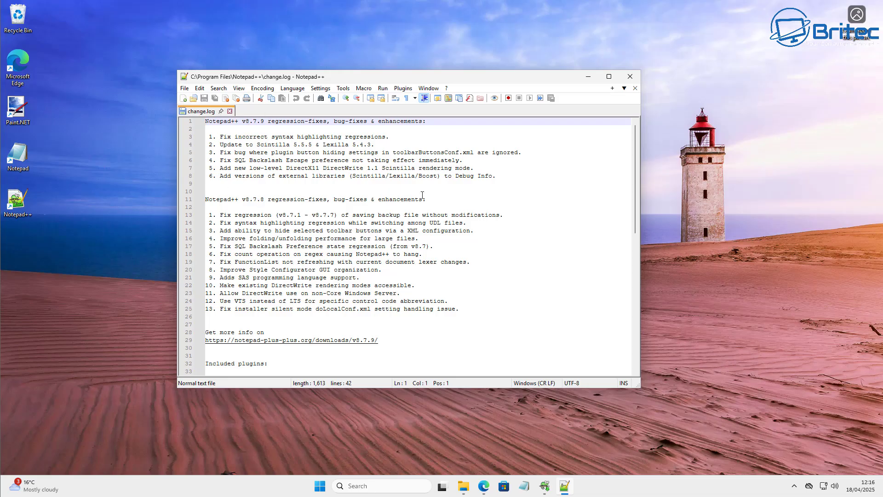
{"action": "left_click", "coordinate": [630, 76]}
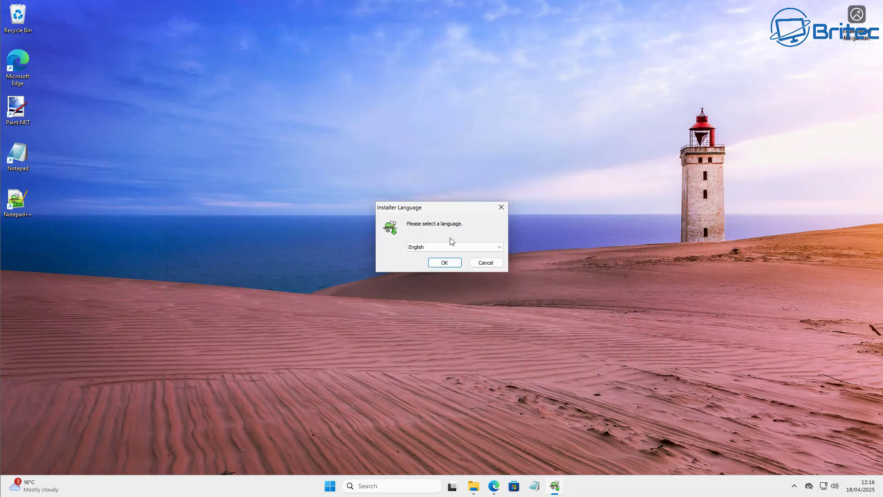
{"action": "left_click", "coordinate": [485, 261]}
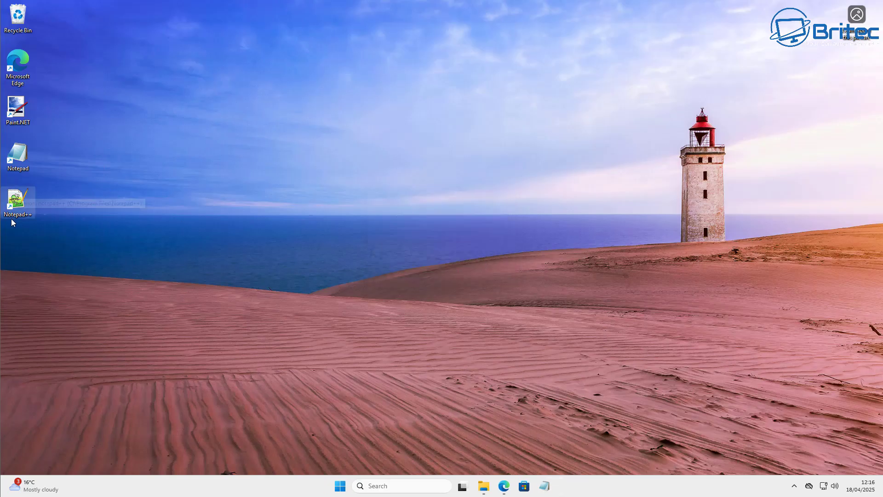
{"action": "left_click", "coordinate": [341, 486]}
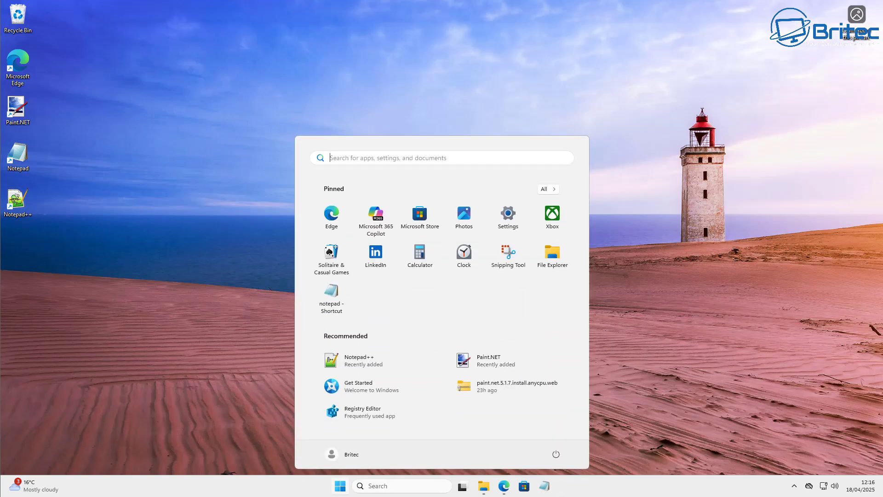
{"action": "left_click", "coordinate": [606, 308]}
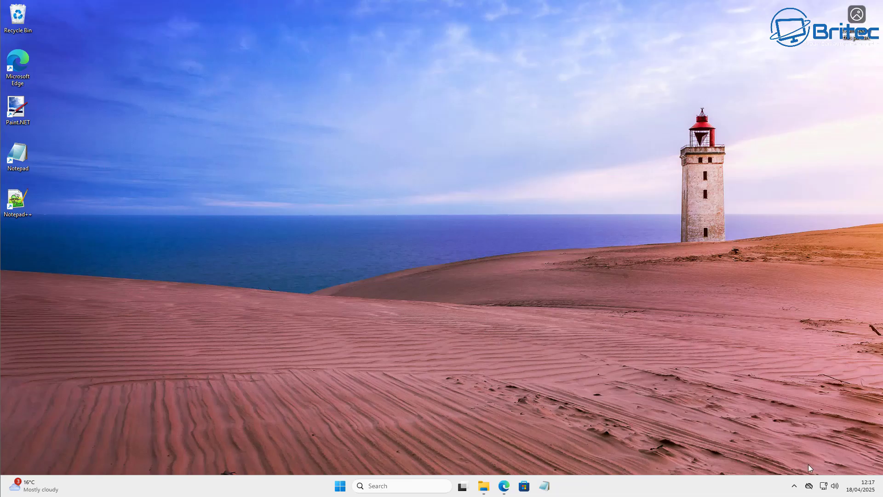
{"action": "mouse_move", "coordinate": [866, 495]}
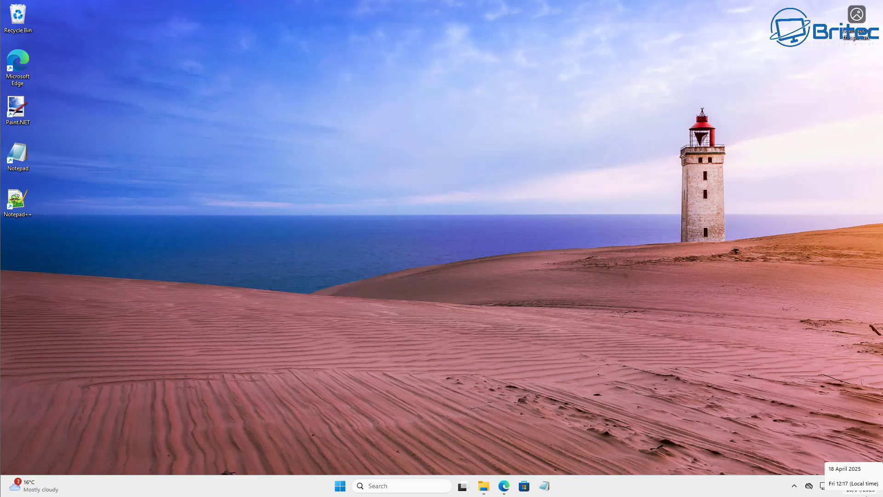